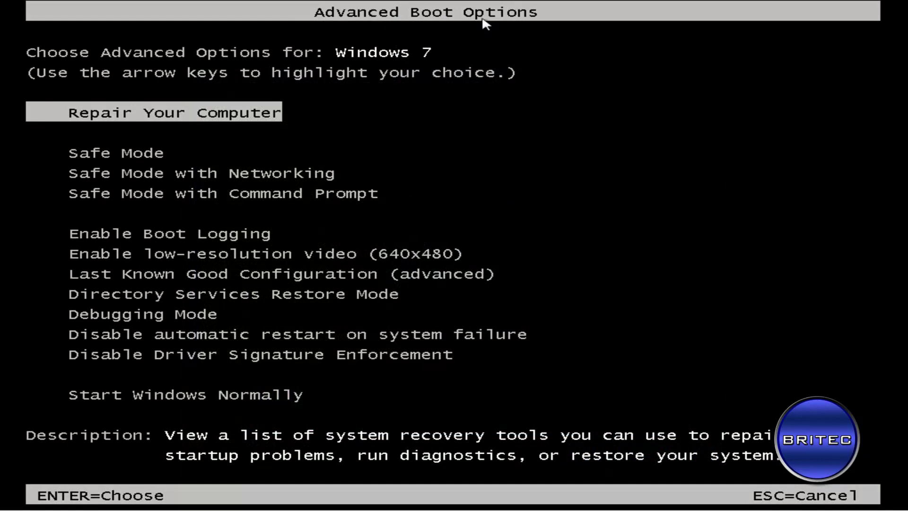
- Choose 'Safe Mode with Command Prompt' in Advanced Boot Options to boot into it
key(Down)
key(Down)
key(Down)
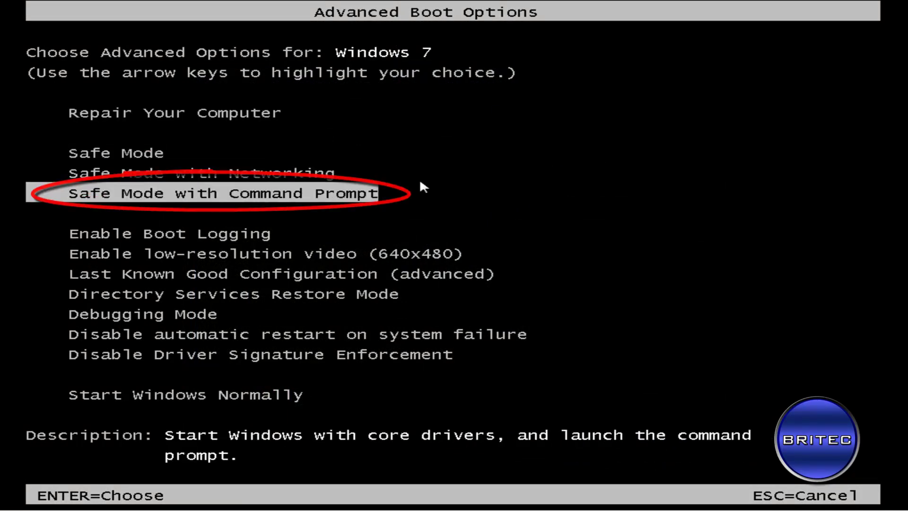
key(Return)
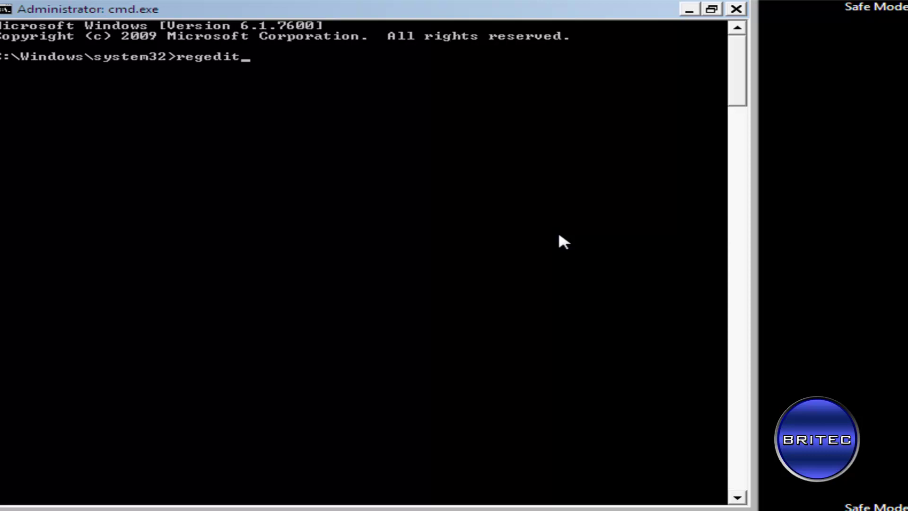
- Launch Registry Editor and collapse the expanded key tree back to HKEY_CURRENT_USER
key(Return)
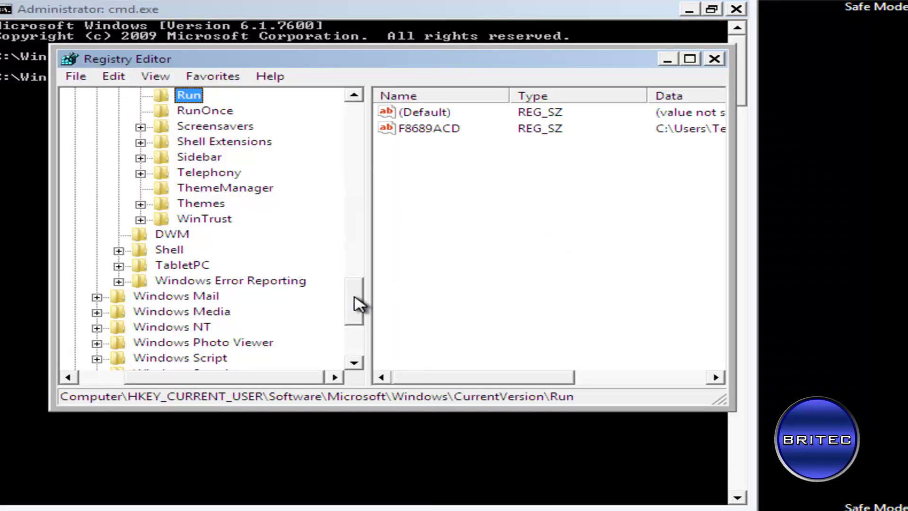
drag(358, 303, 362, 265)
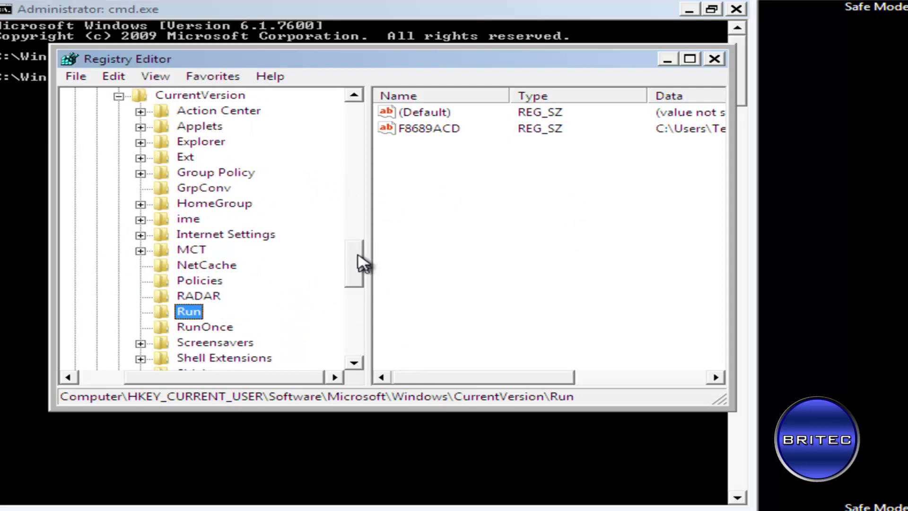
scroll(167, 244, up, 3)
click(118, 235)
click(96, 219)
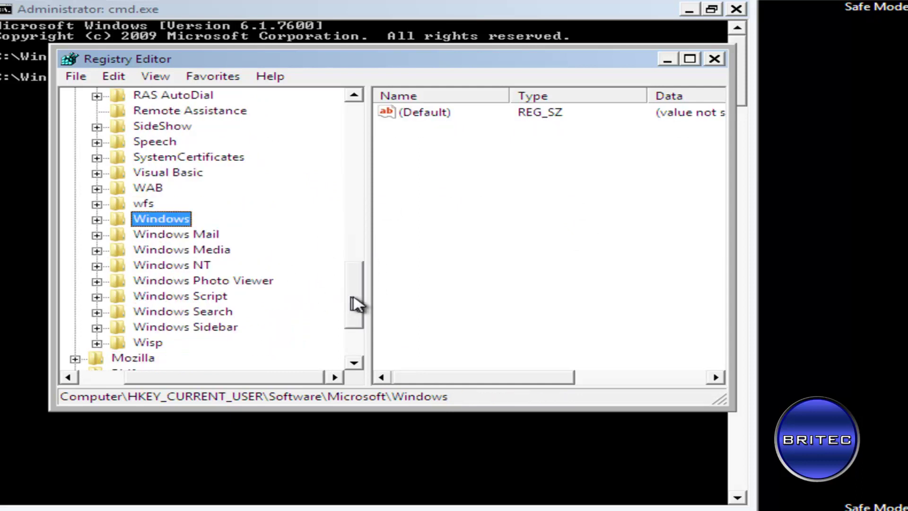
drag(354, 305, 354, 163)
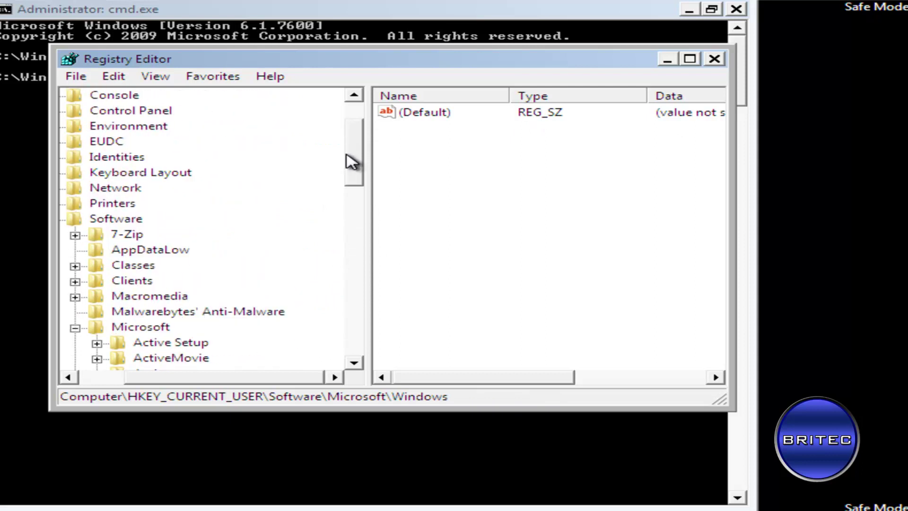
click(97, 327)
drag(173, 378, 125, 378)
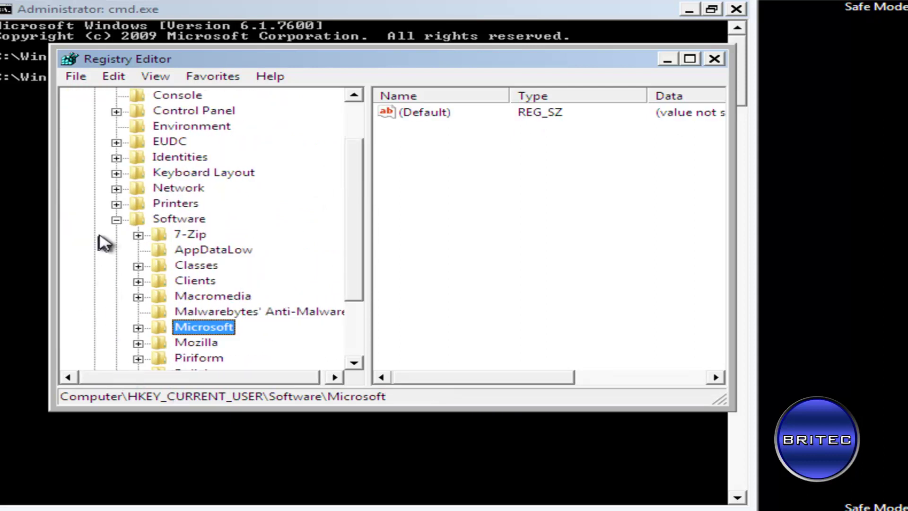
click(116, 220)
click(95, 127)
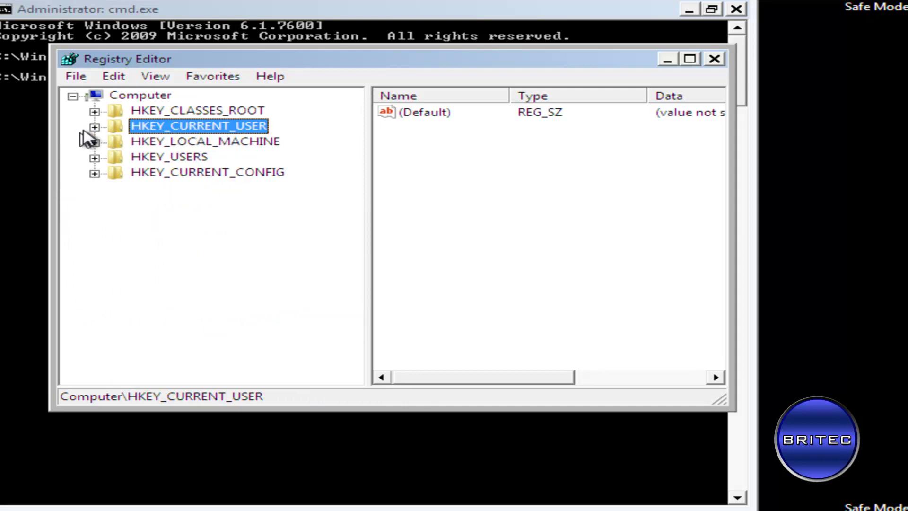
- Expand HKEY_CURRENT_USER\Software\Microsoft\Windows\CurrentVersion\Run and select the F8689ACD value
click(94, 128)
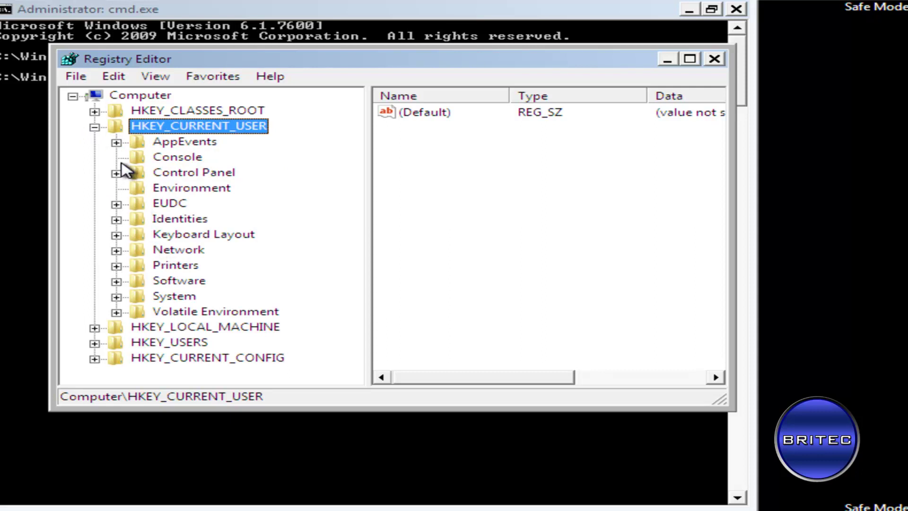
click(116, 282)
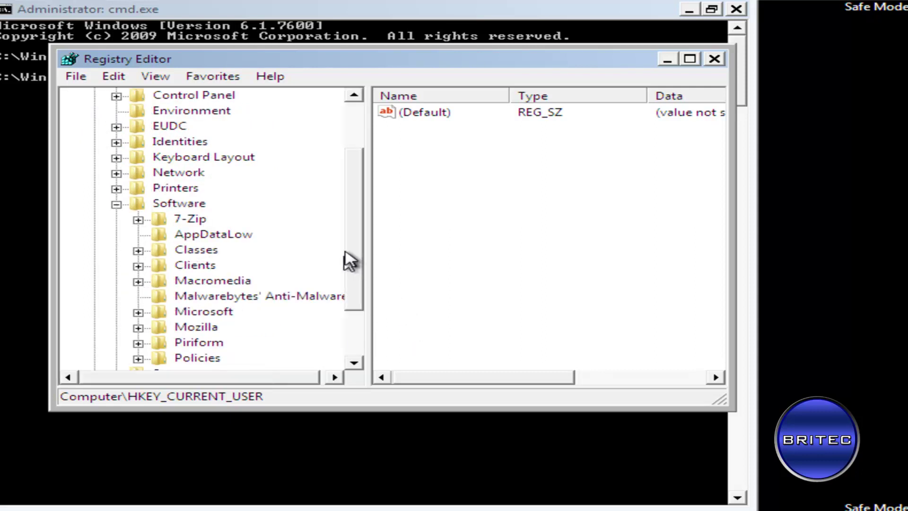
drag(361, 214, 365, 243)
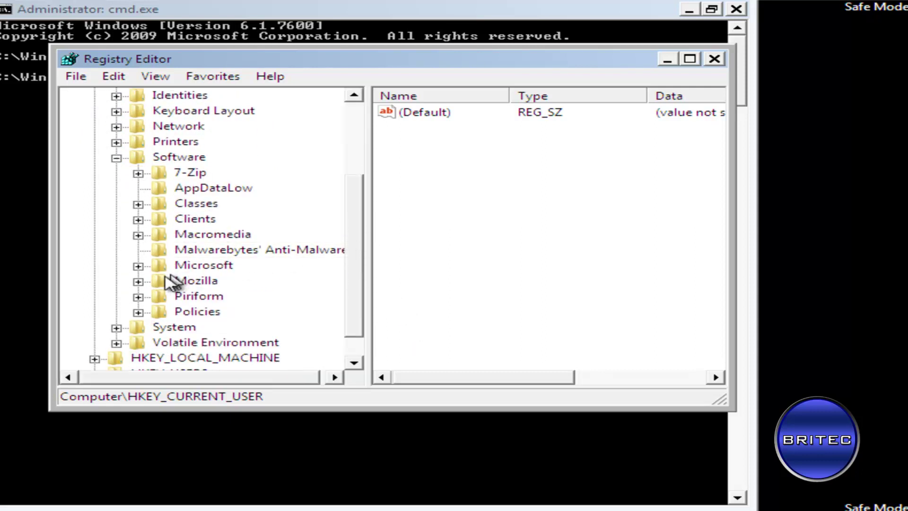
click(139, 267)
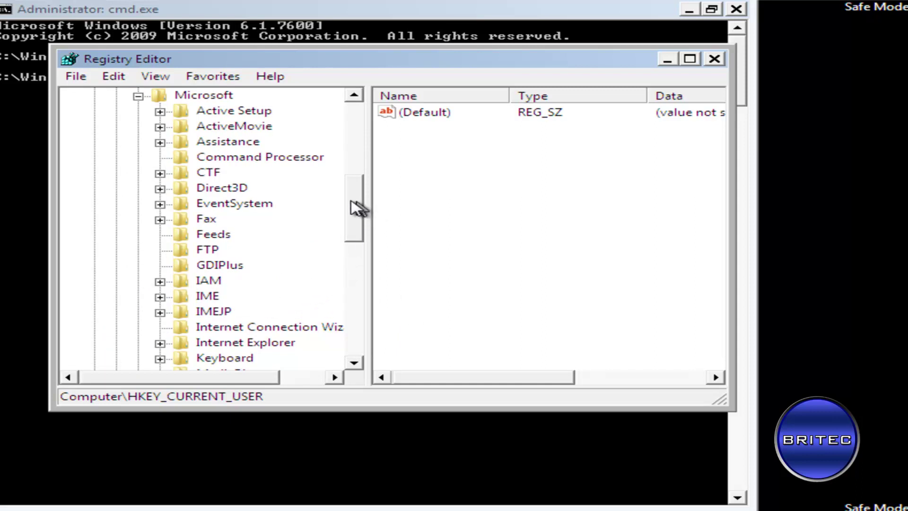
drag(356, 206, 355, 286)
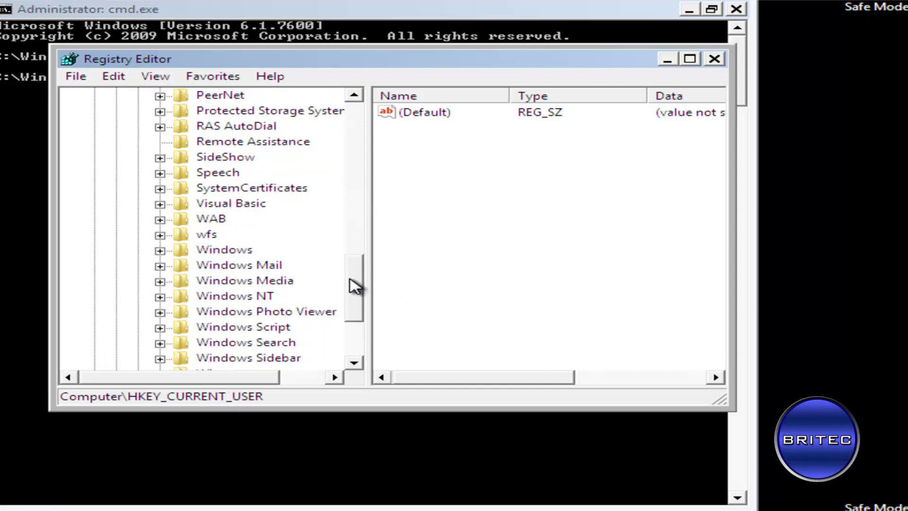
click(160, 250)
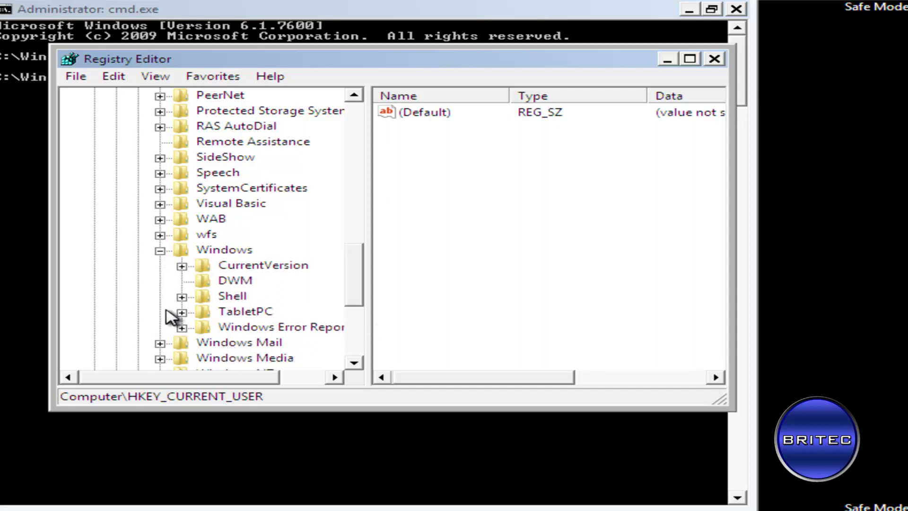
click(182, 266)
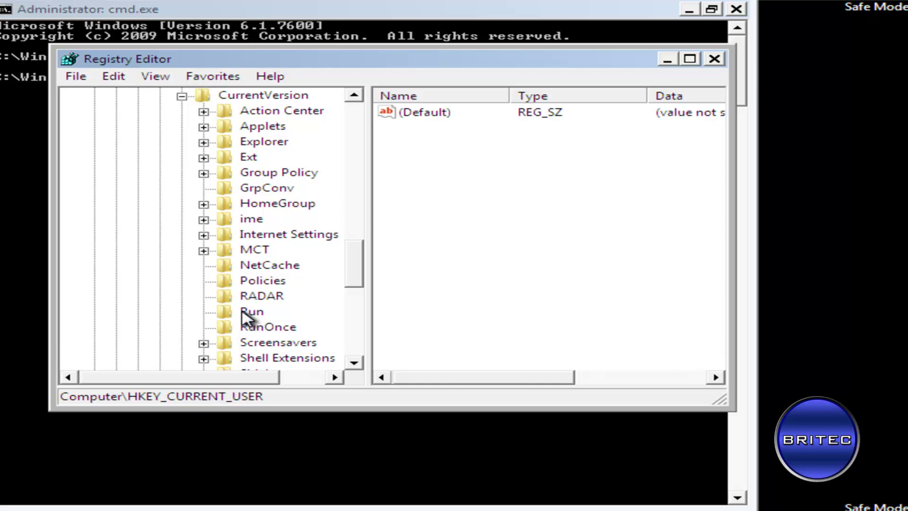
click(255, 313)
click(425, 130)
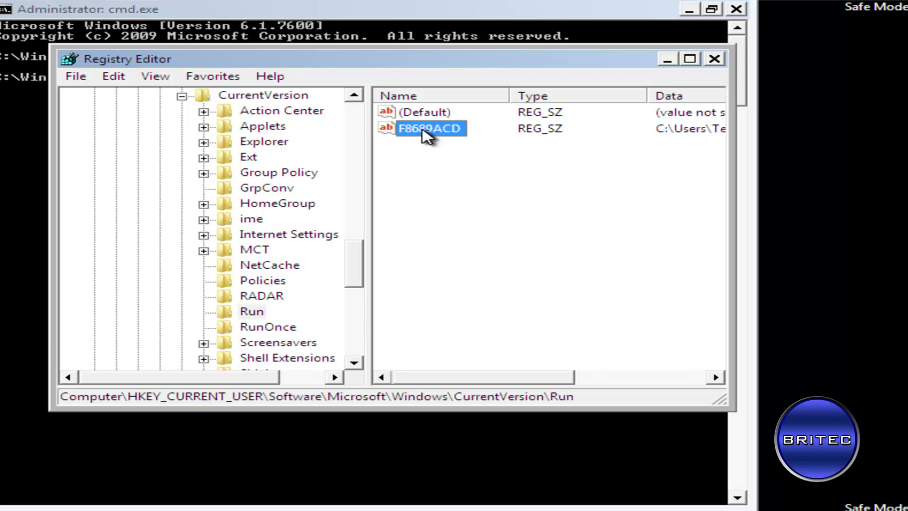
- Inspect the F8689ACD value's executable path, then cancel the Edit String dialog
double_click(426, 130)
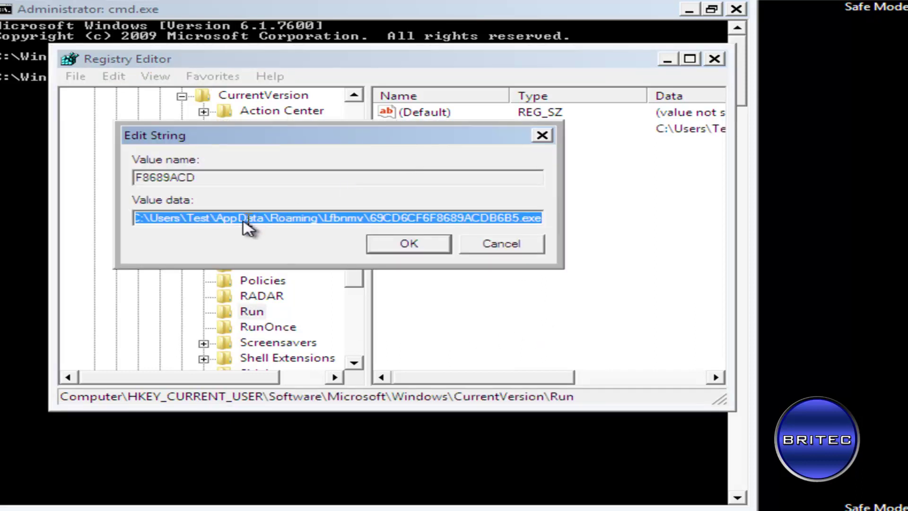
click(455, 218)
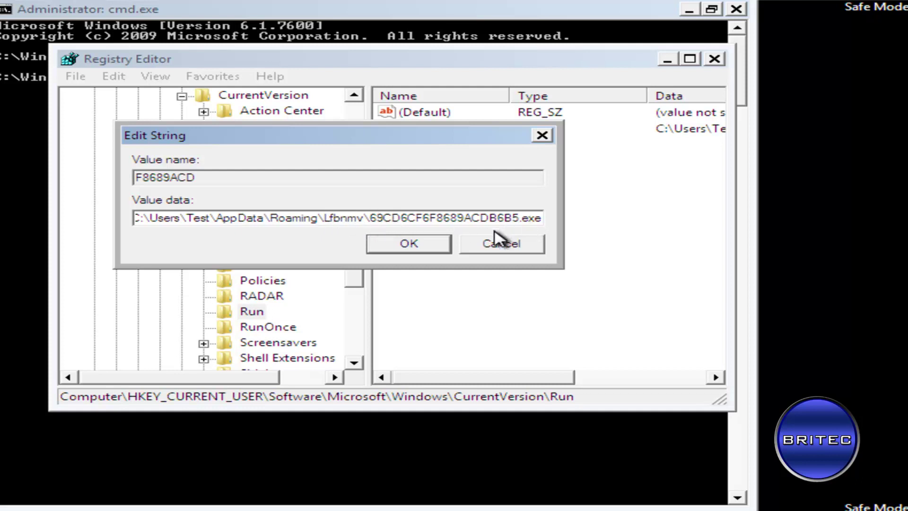
click(503, 244)
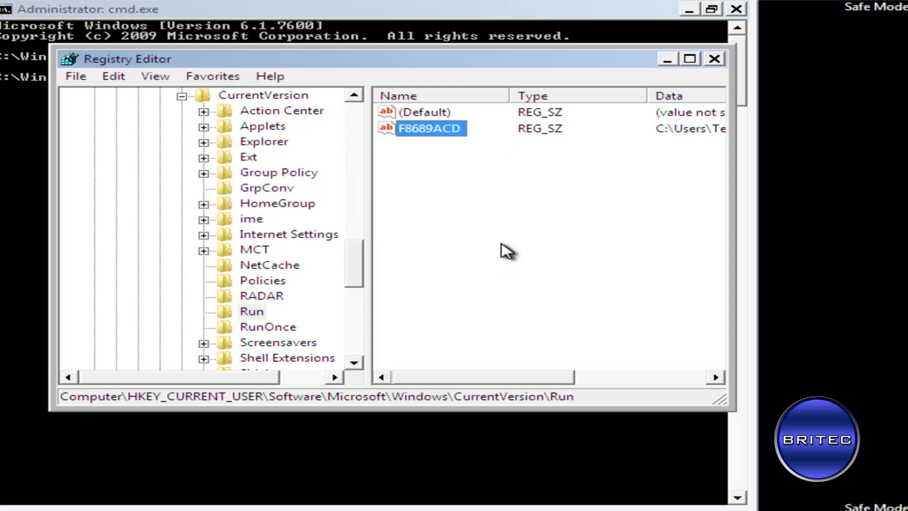
- Delete the F8689ACD value and close Registry Editor
right_click(445, 132)
click(473, 180)
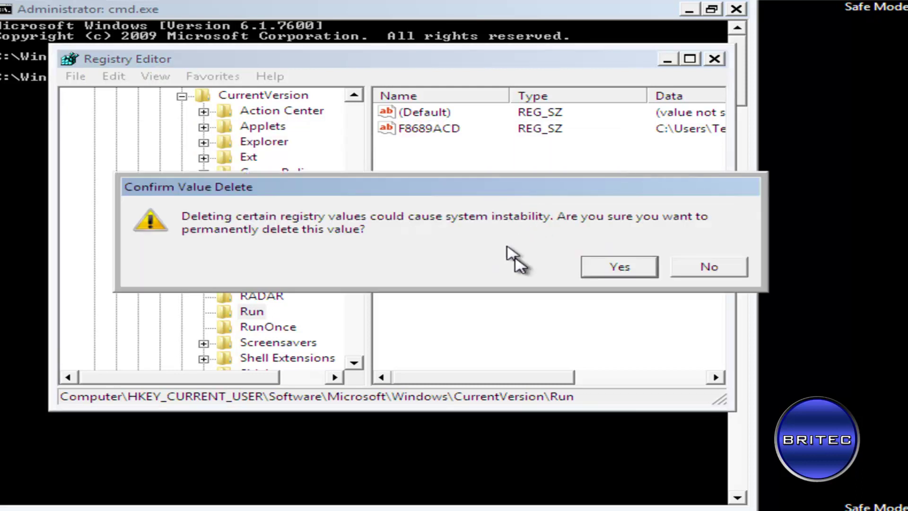
click(619, 266)
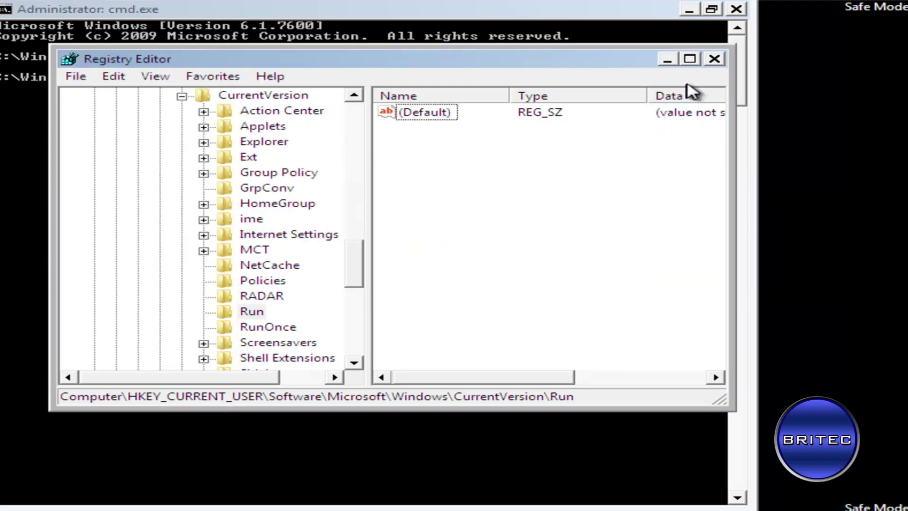
click(712, 62)
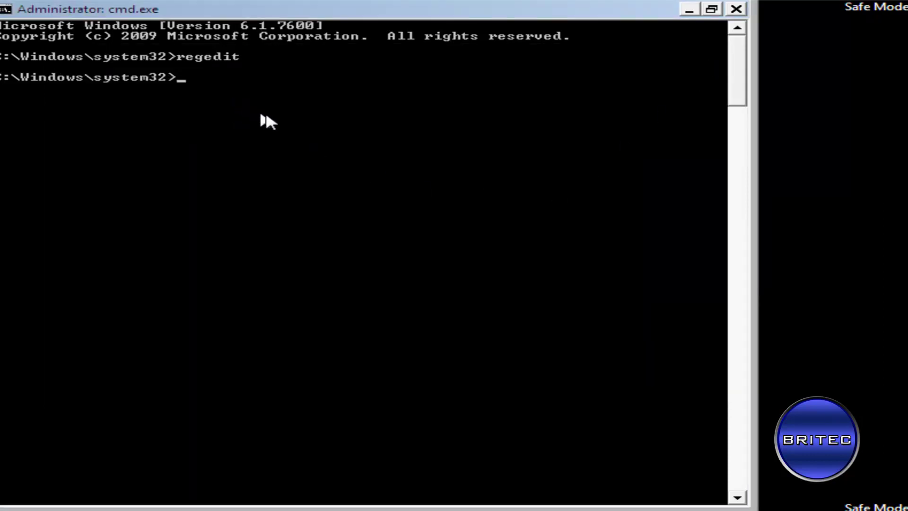
- Run explorer to load the desktop, dismiss cmd and Help and Support, and open Computer
text(explorer)
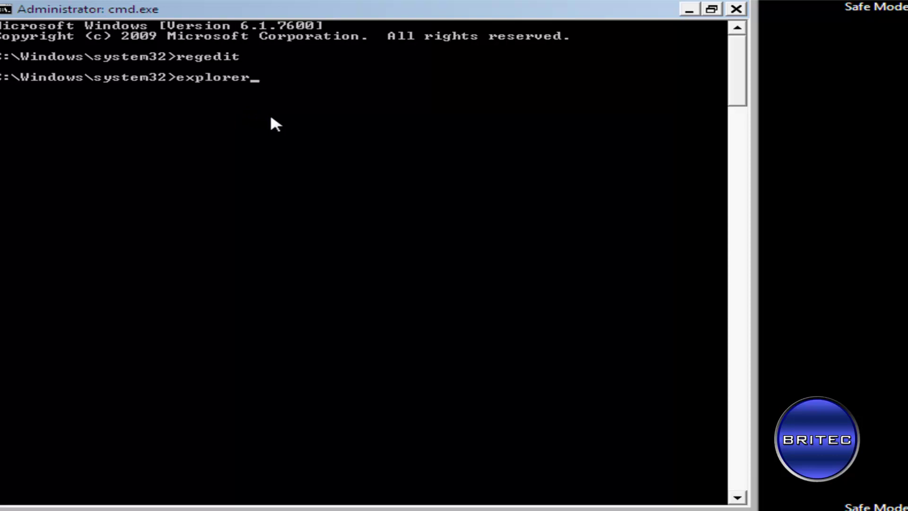
key(Return)
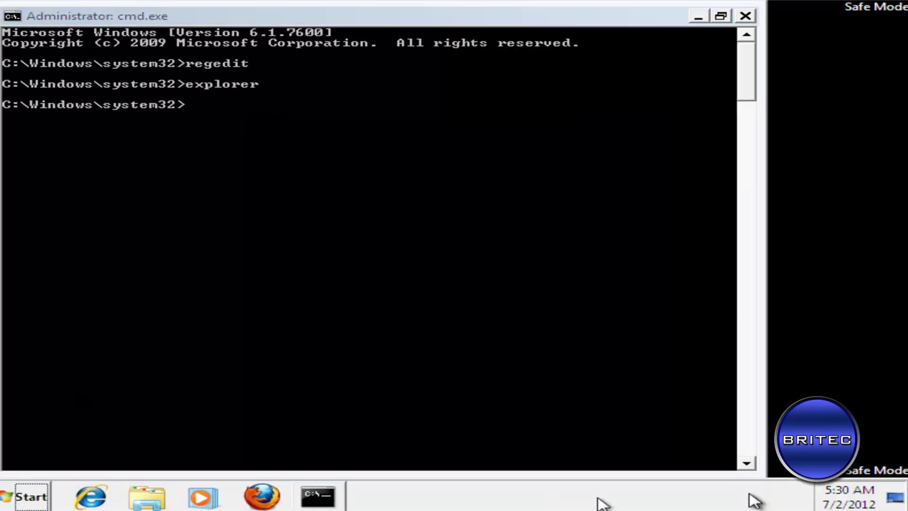
click(699, 17)
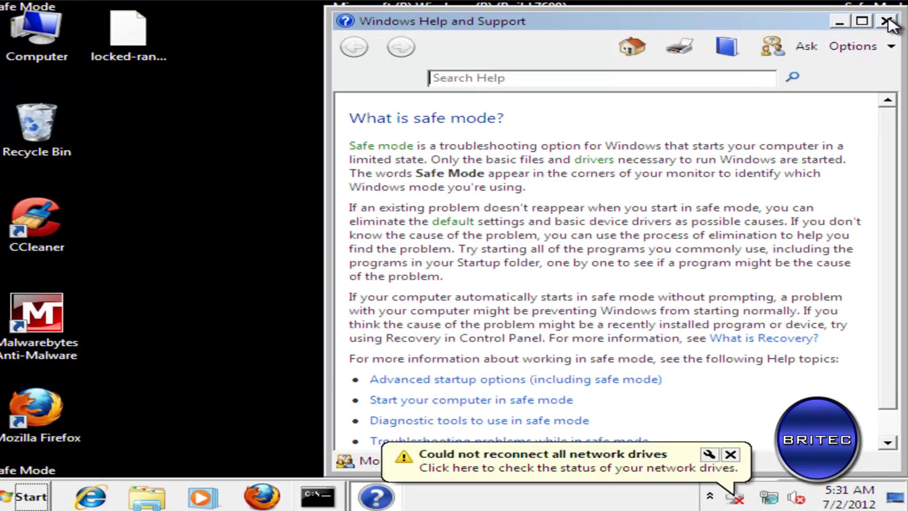
click(887, 21)
click(32, 497)
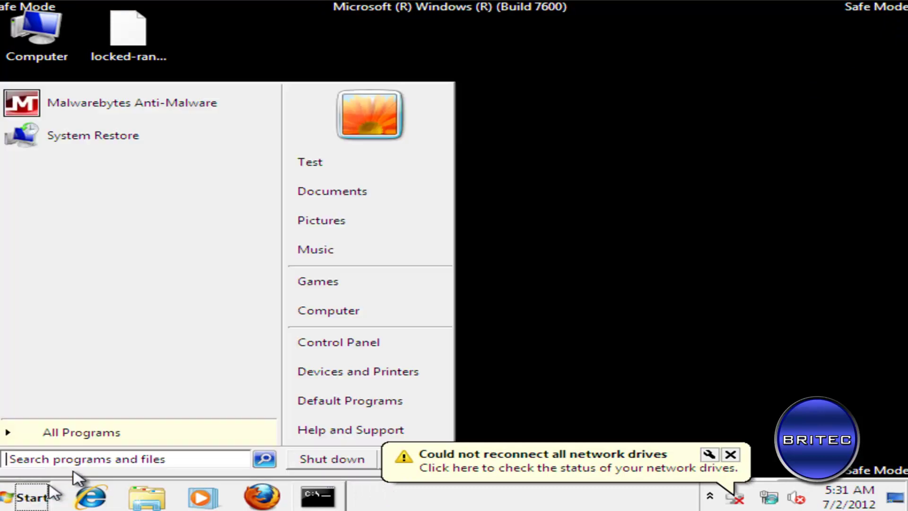
click(356, 317)
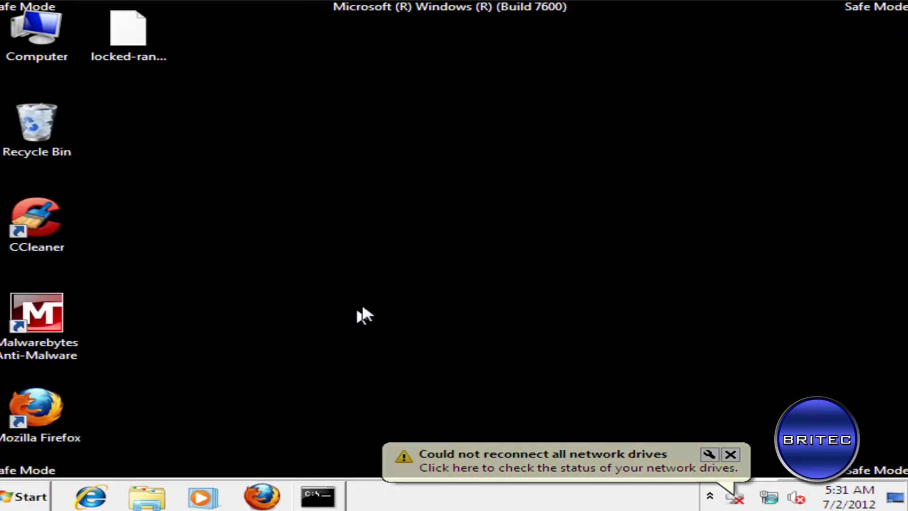
- Go through Local Disk (C:) and Users into the Test profile folder, then open Organize
double_click(281, 134)
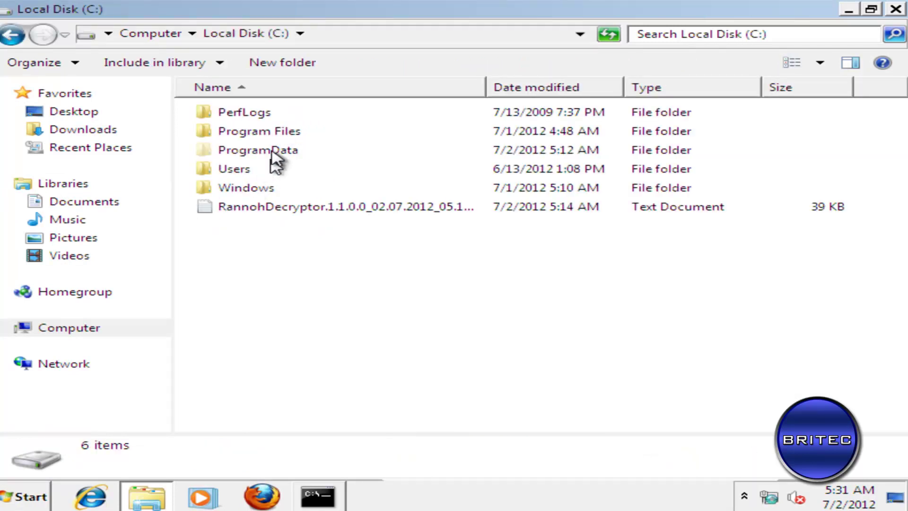
double_click(238, 172)
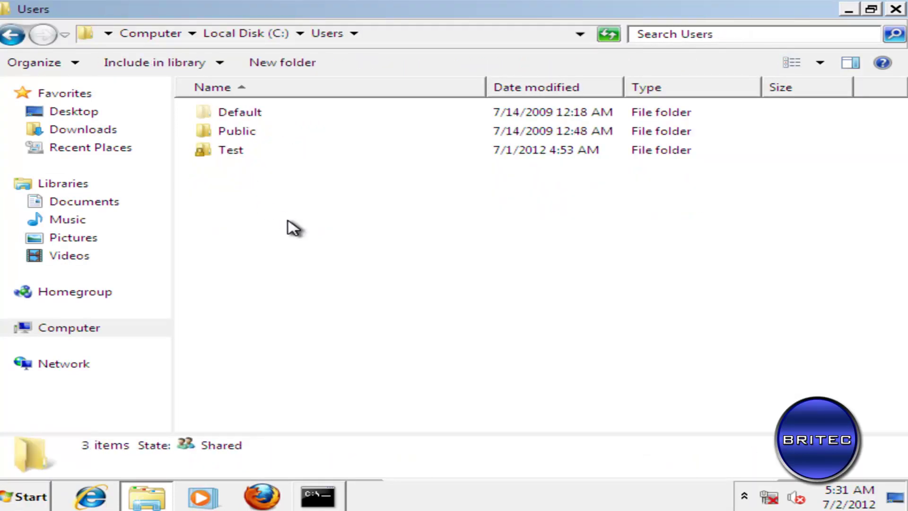
mouse_move(227, 161)
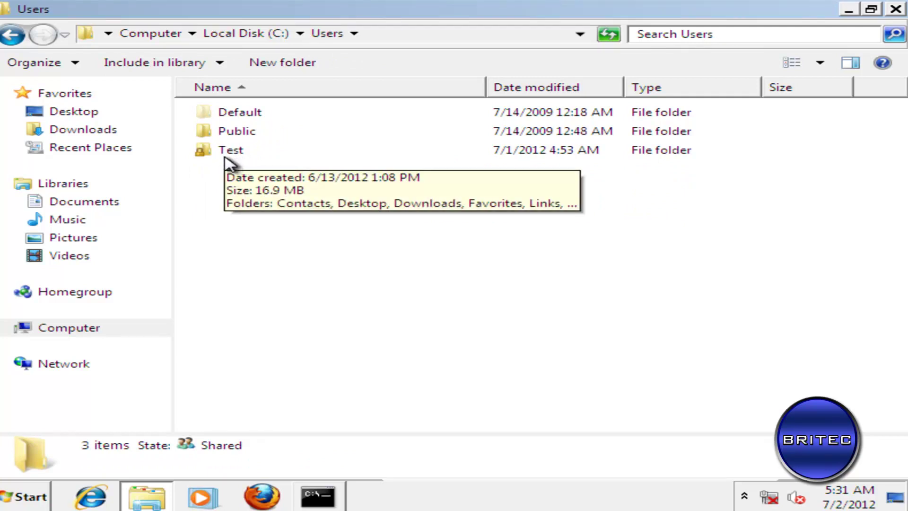
double_click(229, 155)
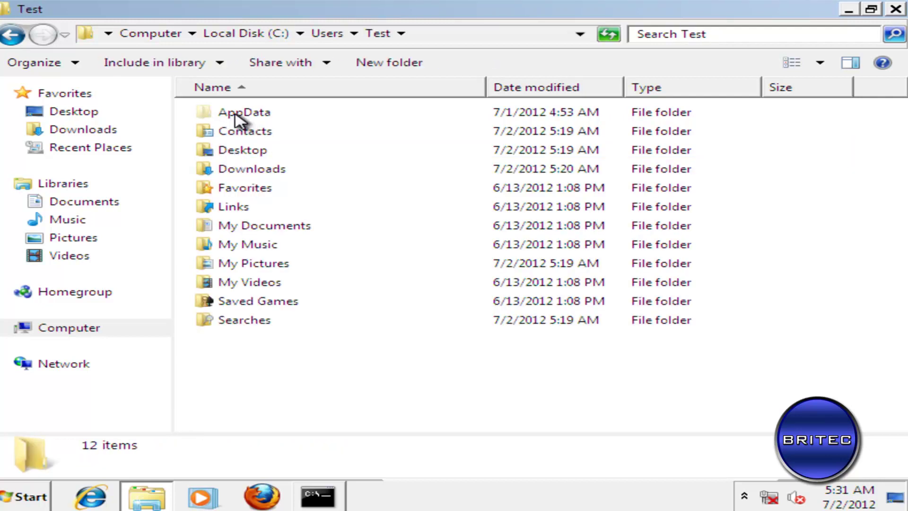
click(74, 64)
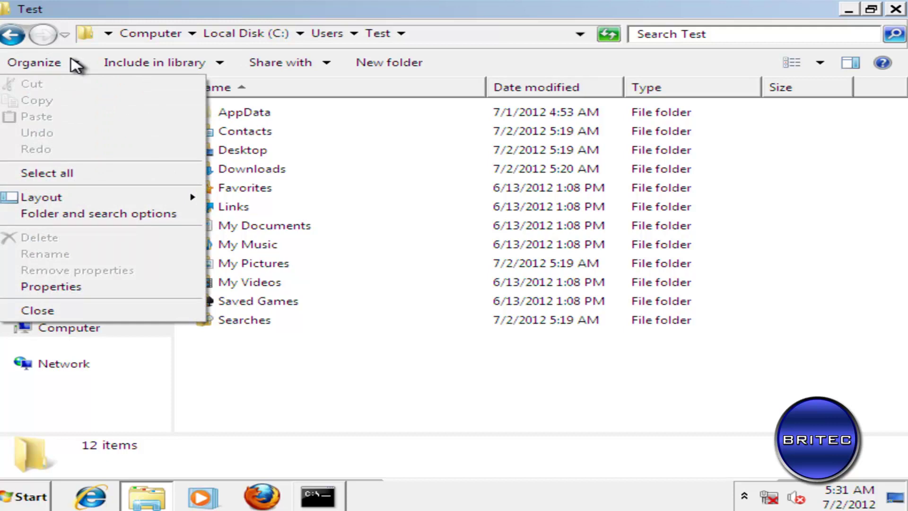
- Select 'Show hidden files, folders, and drives' on the Folder Options View tab
click(100, 217)
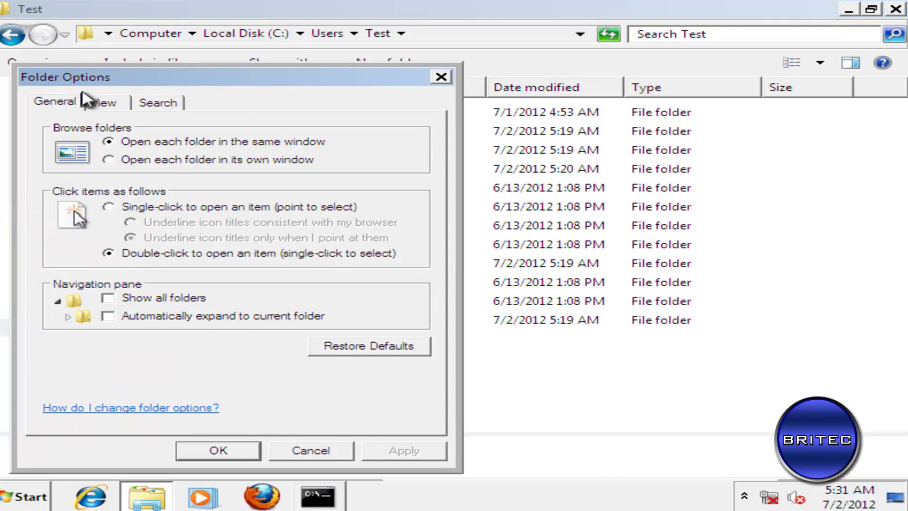
click(112, 103)
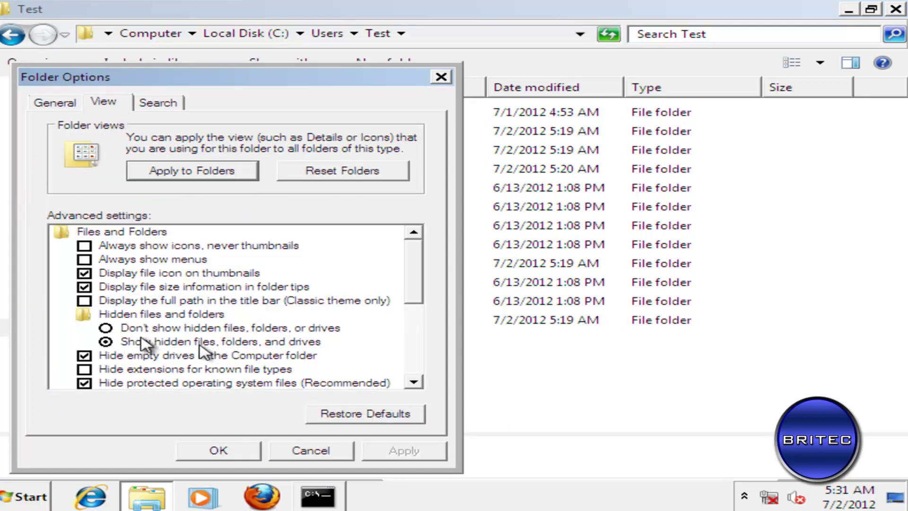
click(105, 328)
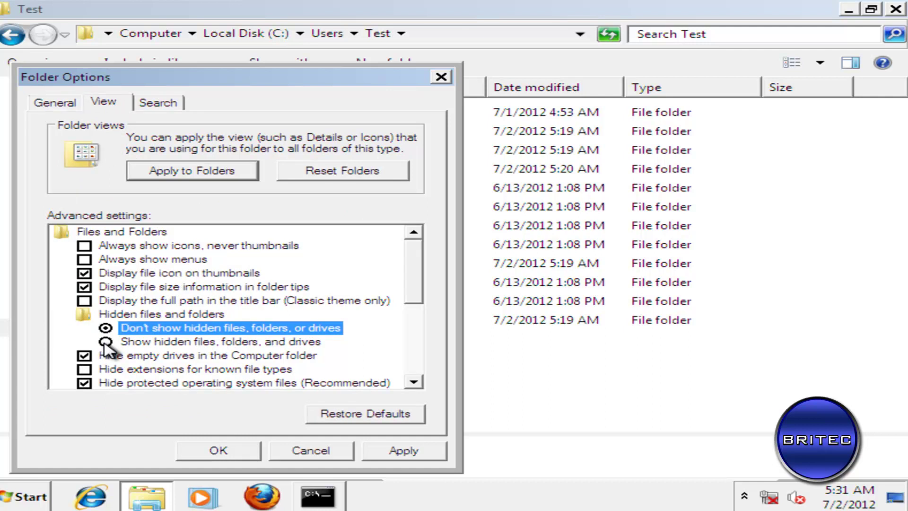
click(106, 342)
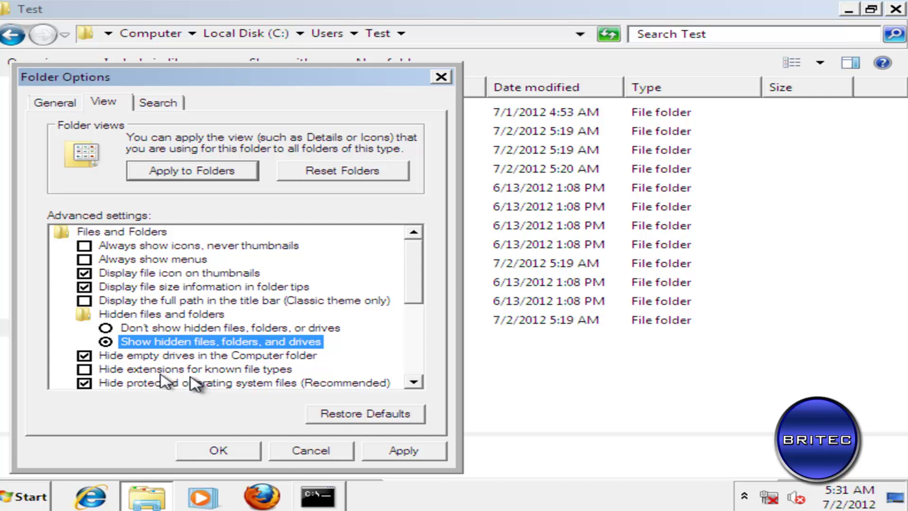
click(313, 452)
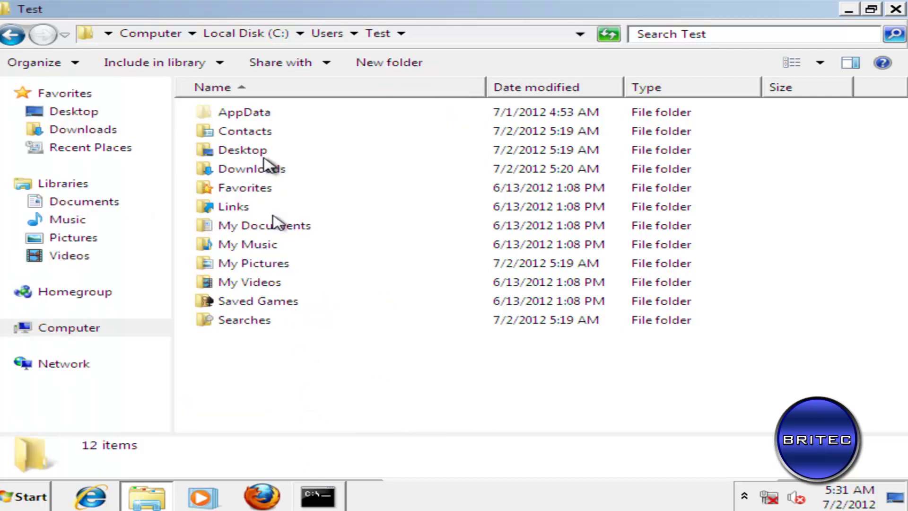
- Open AppData\Roaming\Lfbnmv to check the ransomware executable, then return to Roaming
double_click(235, 116)
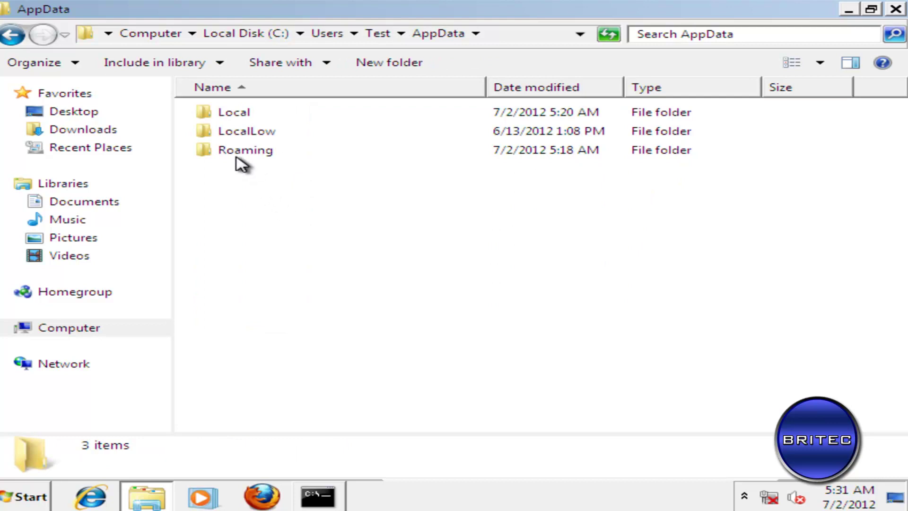
double_click(234, 150)
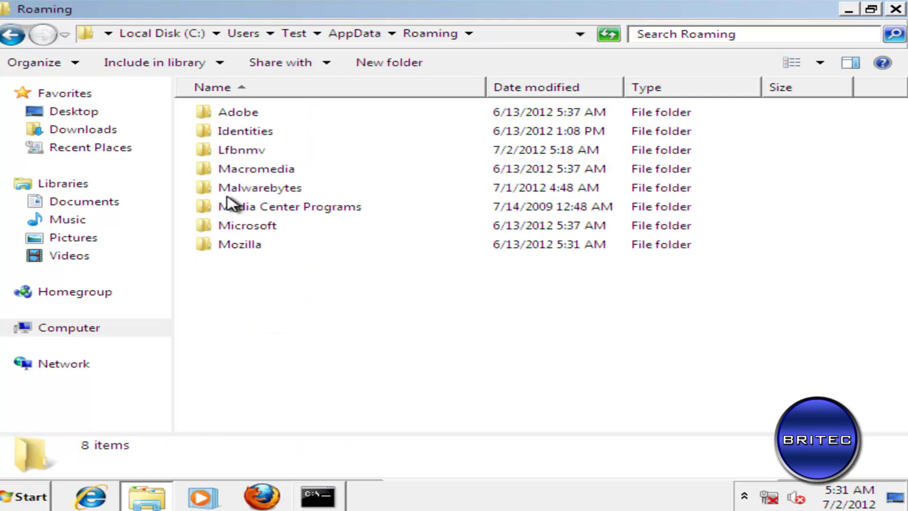
double_click(239, 157)
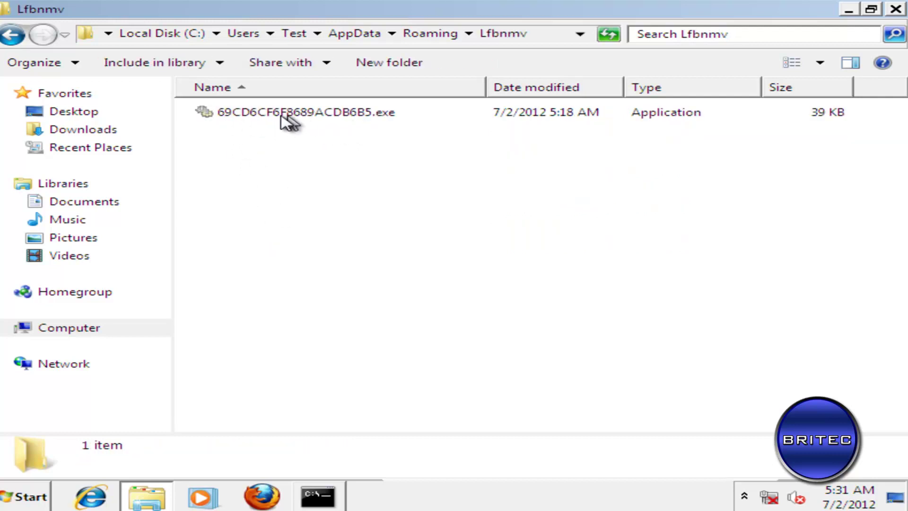
click(12, 35)
- Delete the Lfbnmv folder and close Windows Explorer
right_click(251, 152)
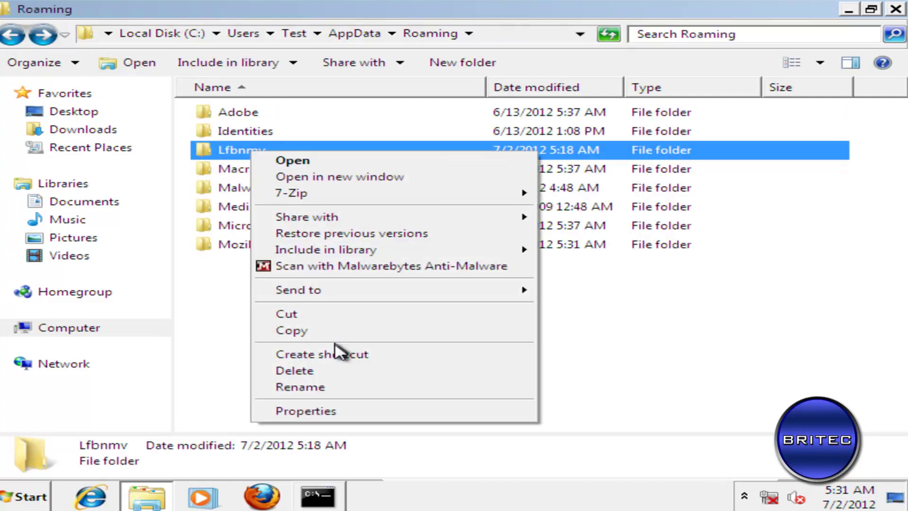
click(326, 371)
click(523, 317)
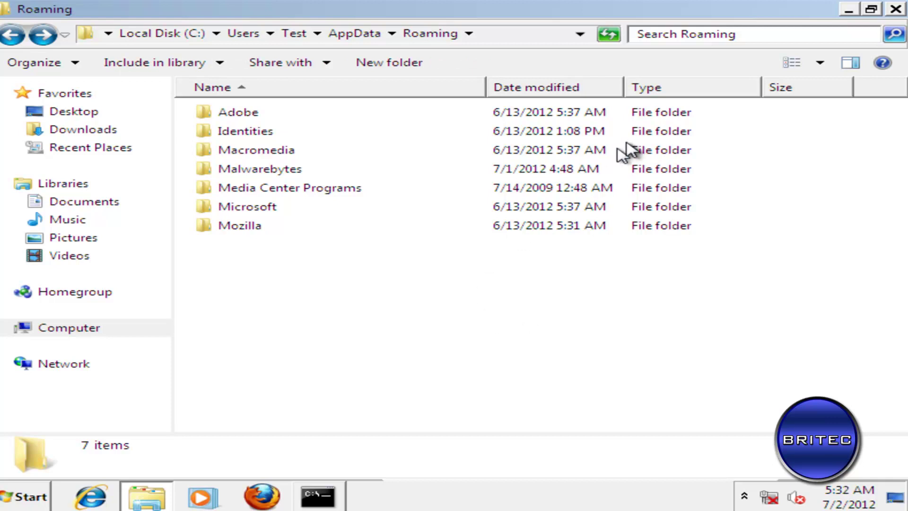
click(895, 9)
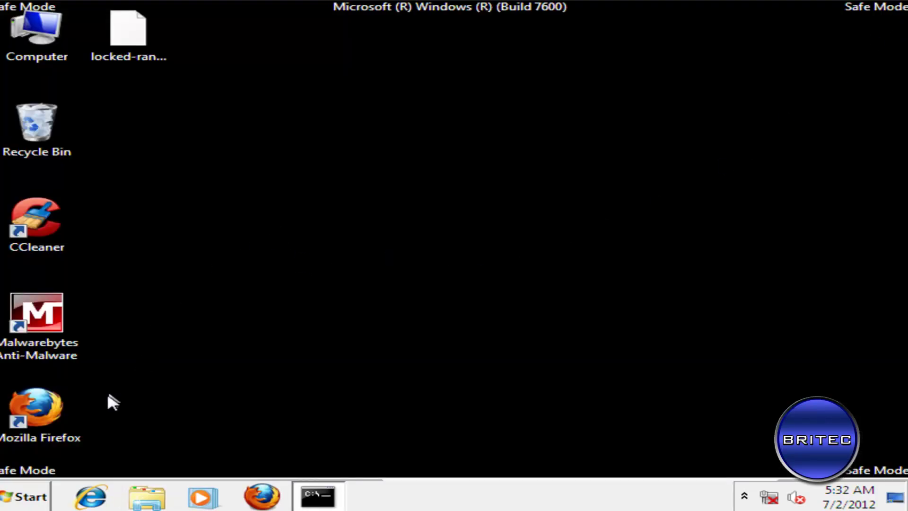
click(31, 495)
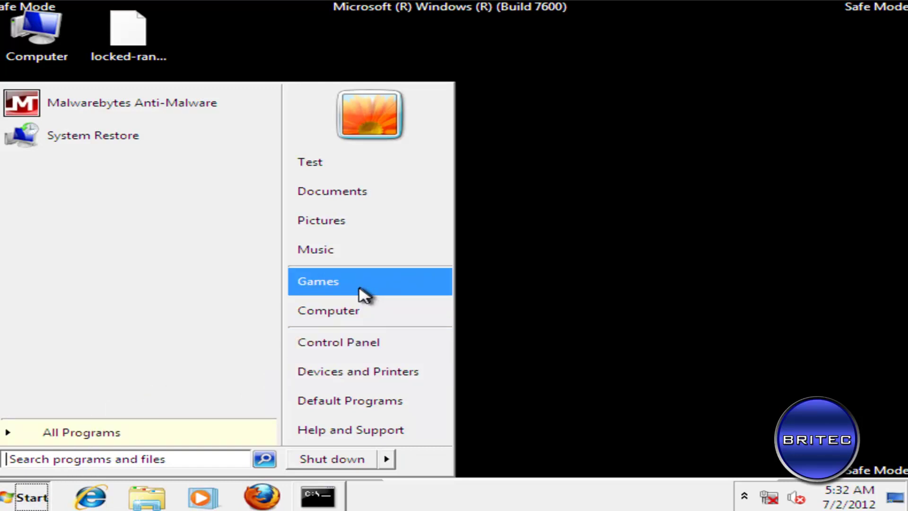
click(345, 232)
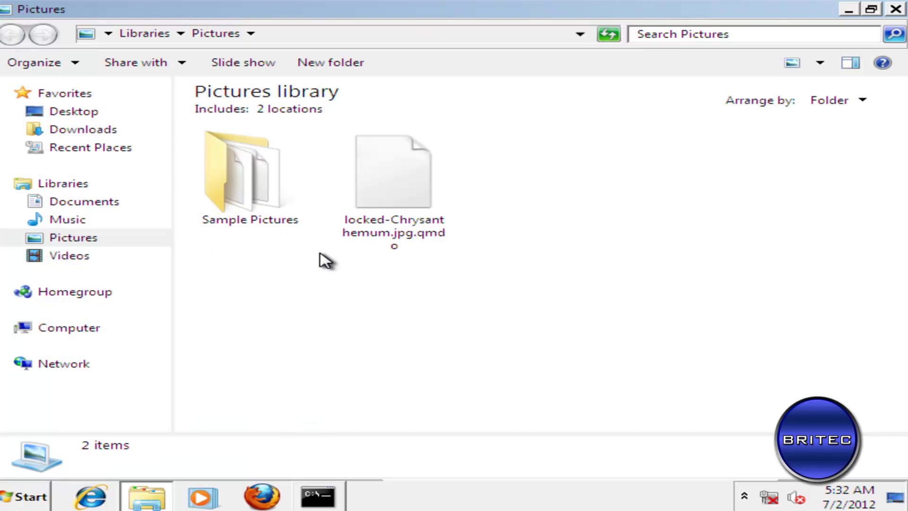
double_click(239, 184)
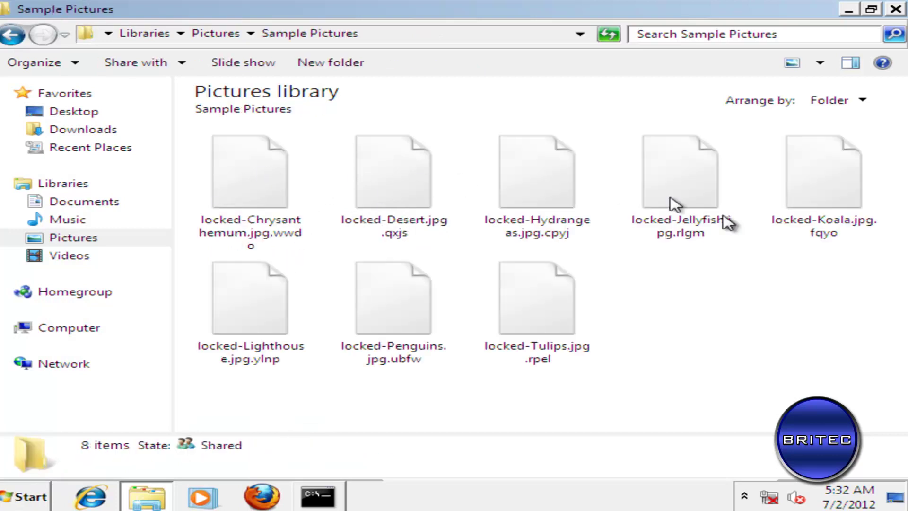
click(8, 38)
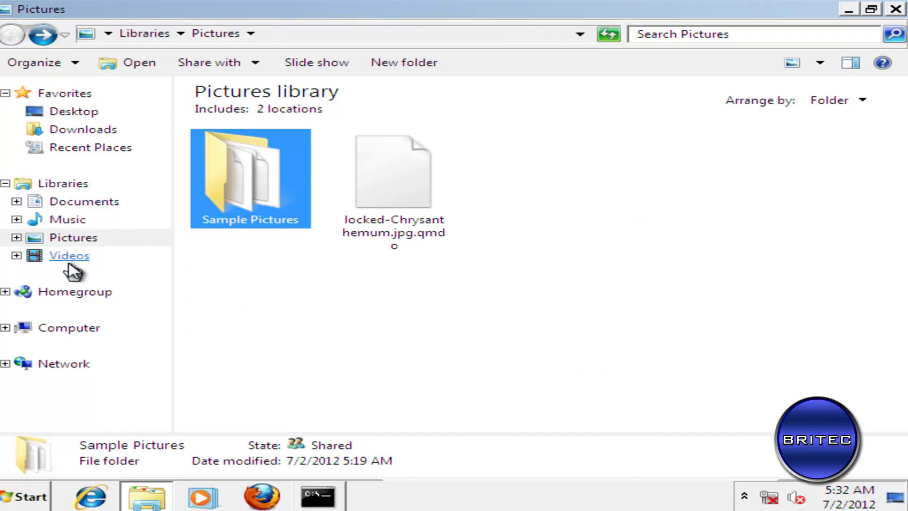
click(80, 134)
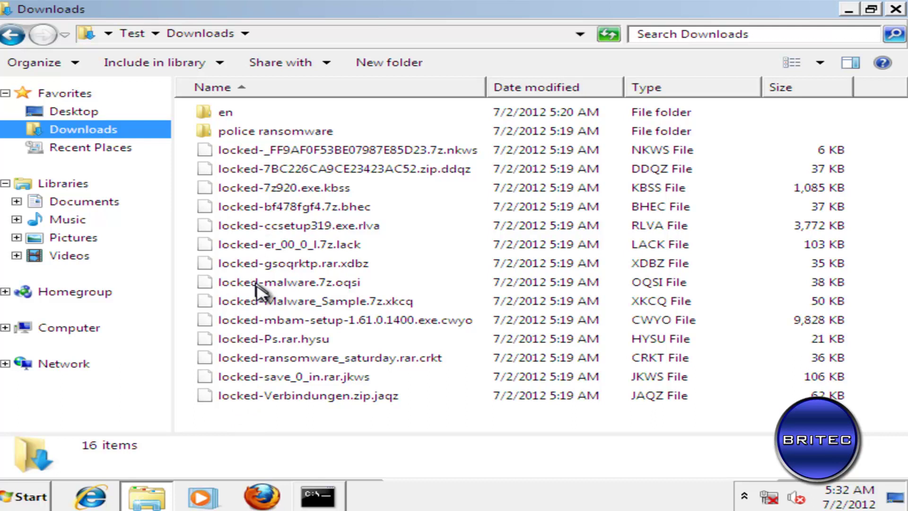
click(892, 12)
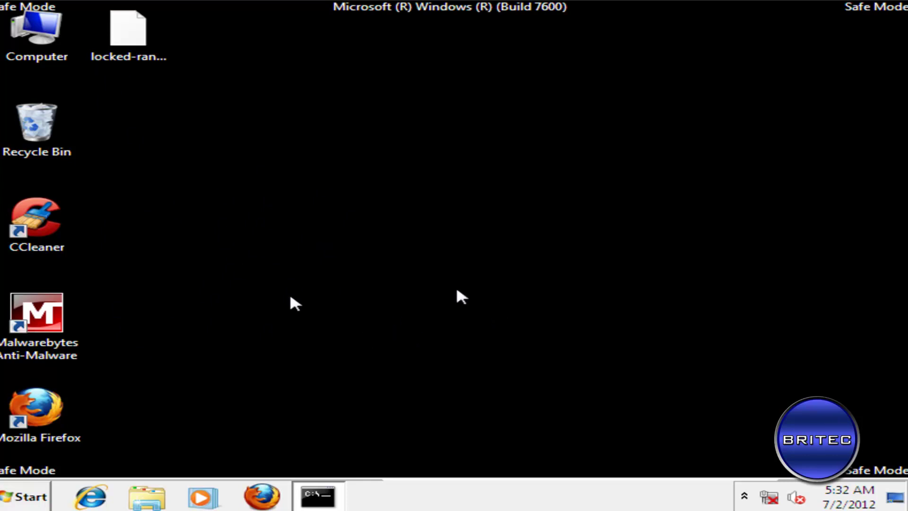
- Restart Windows from the Start menu's Shut down options
click(29, 497)
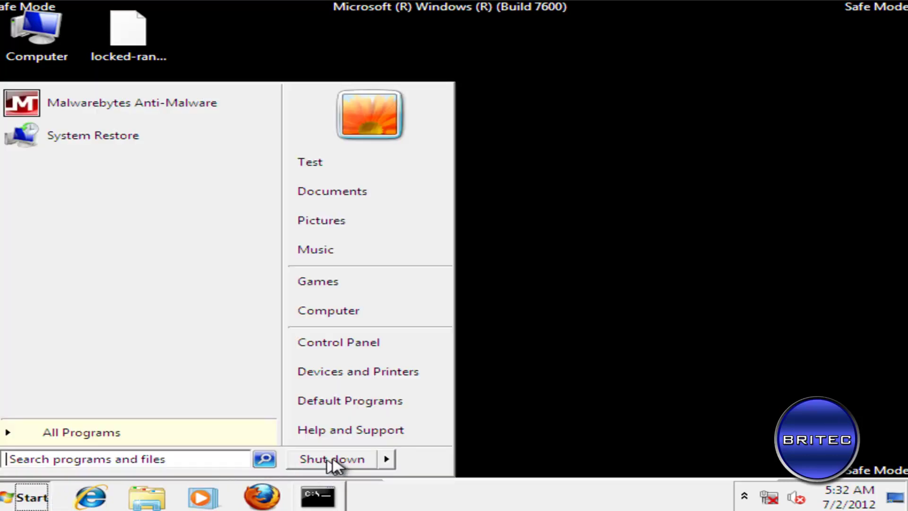
click(386, 464)
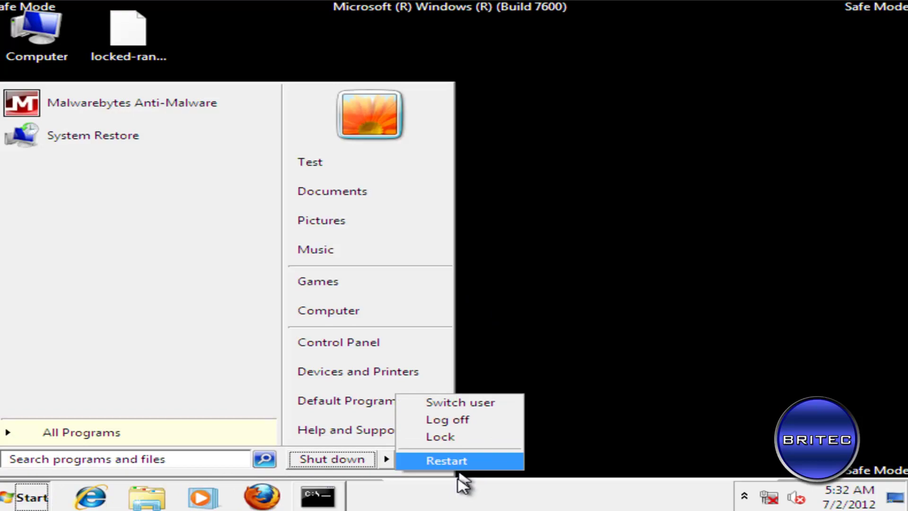
click(447, 461)
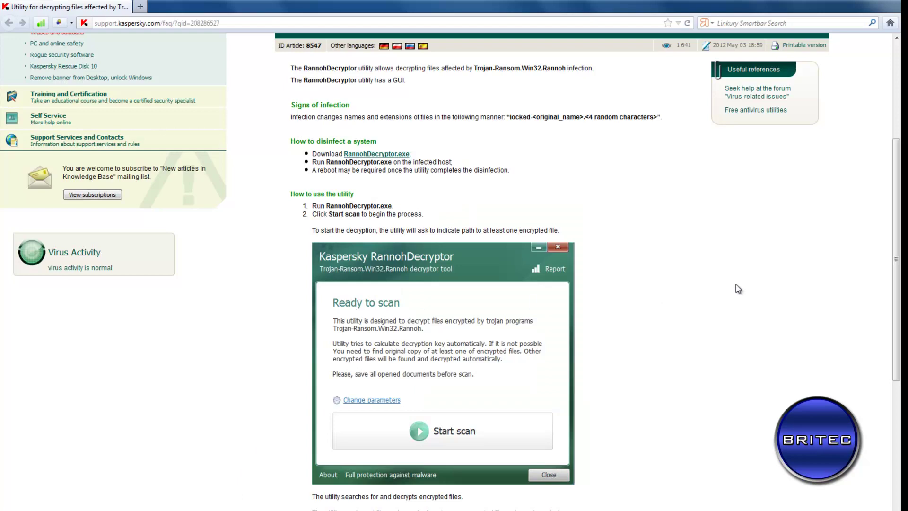
- Scroll through the Kaspersky RannohDecryptor instructions article
scroll(739, 289, up, 4)
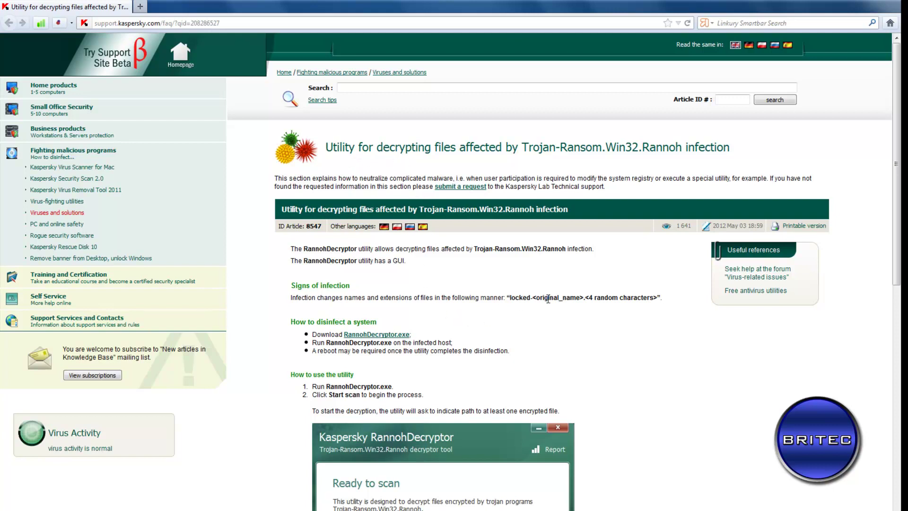
scroll(569, 319, down, 5)
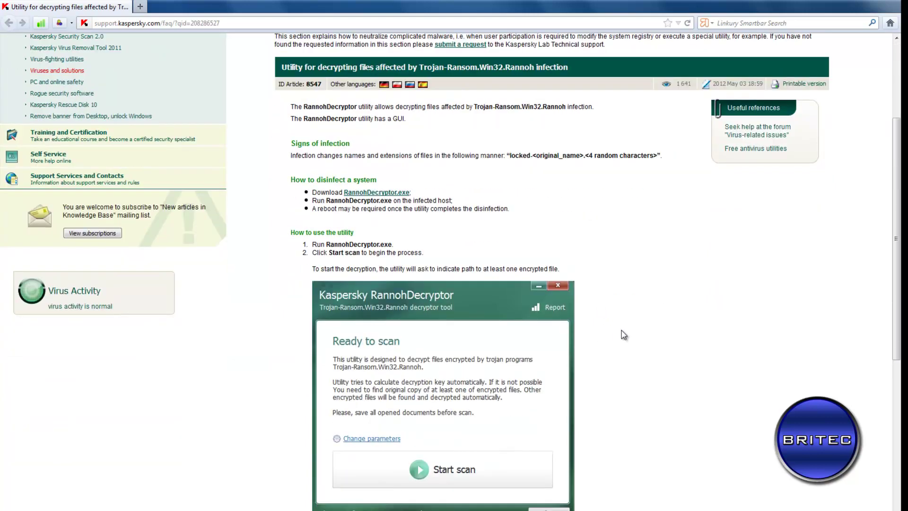
scroll(624, 334, down, 1)
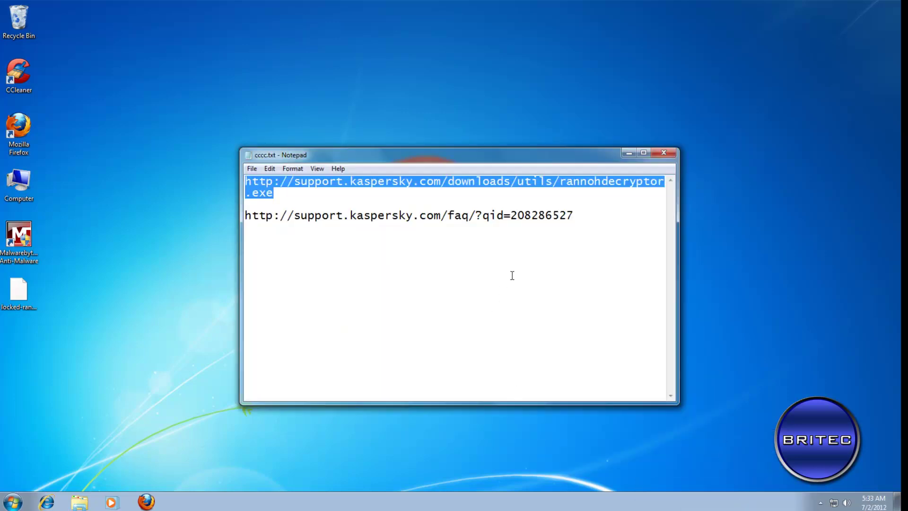
- Copy the rannohdecryptor.exe URL from cccc.txt and load it in Firefox
right_click(278, 189)
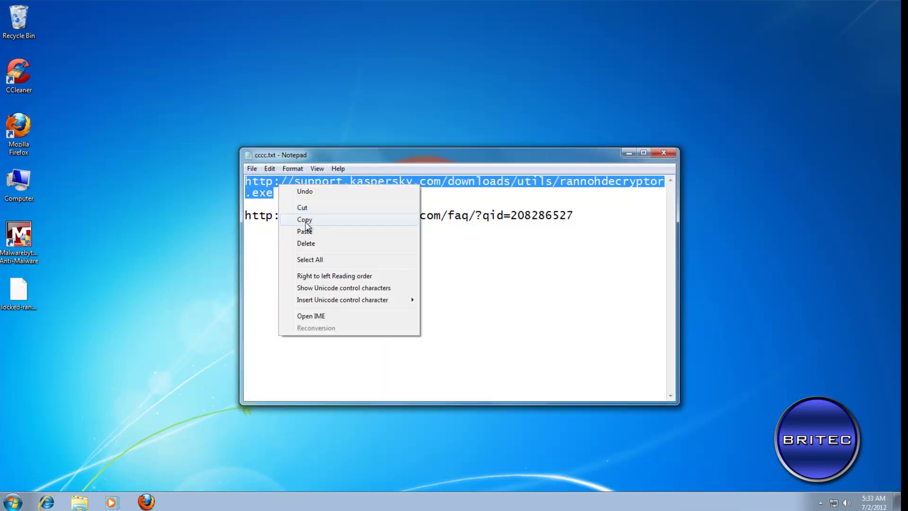
click(305, 219)
click(629, 154)
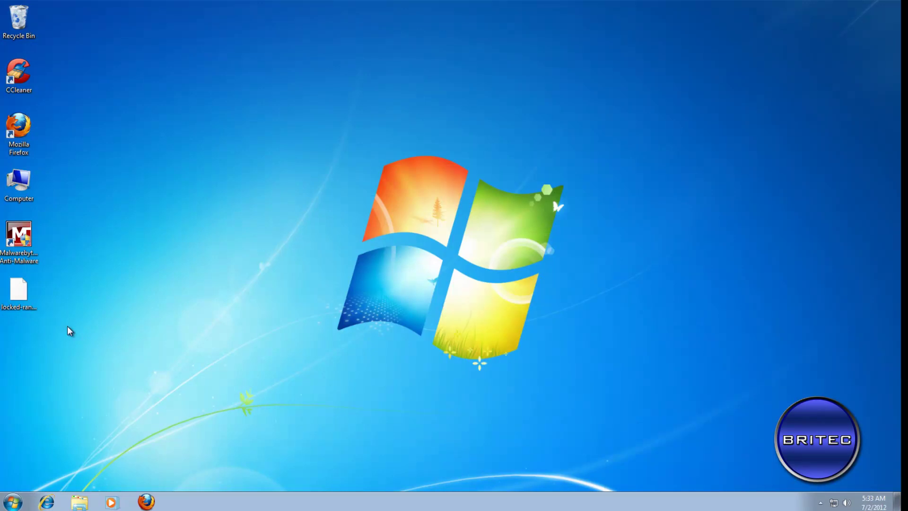
double_click(21, 127)
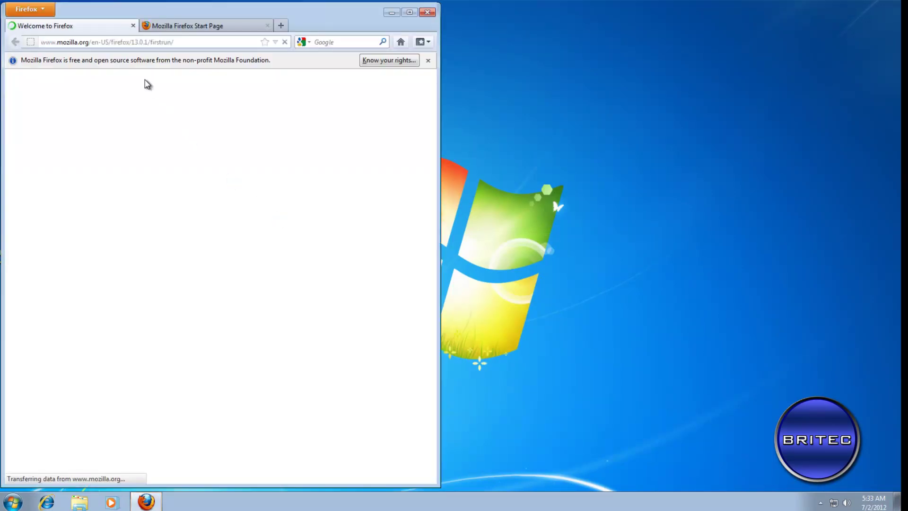
click(137, 43)
right_click(136, 44)
click(163, 92)
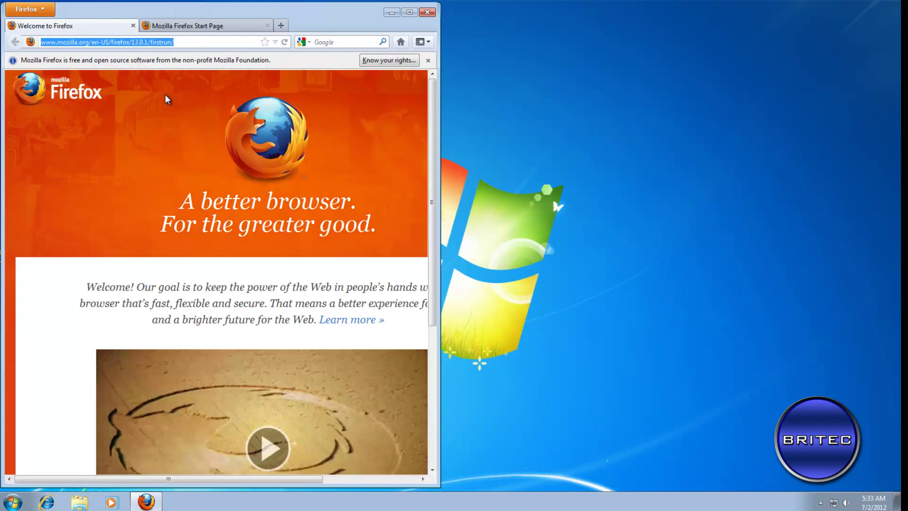
key(Return)
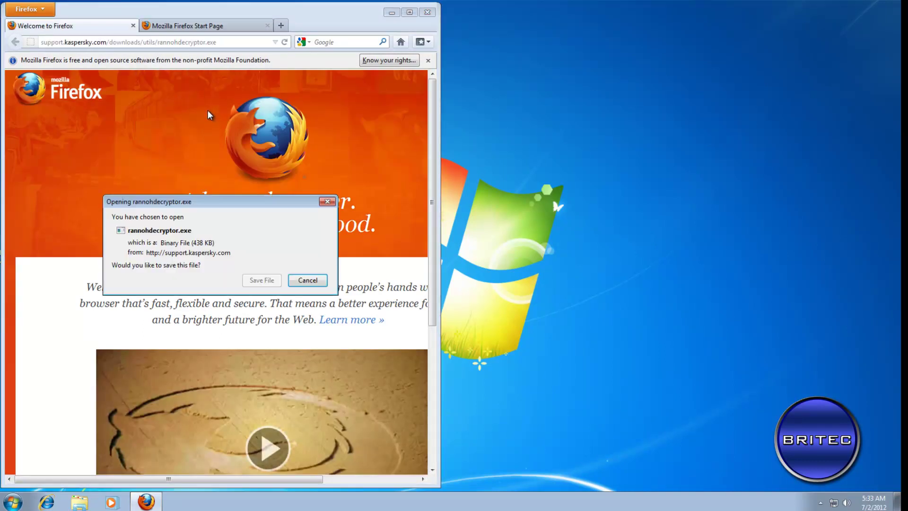
- Save rannohdecryptor.exe to disk and close Firefox with both tabs
click(263, 283)
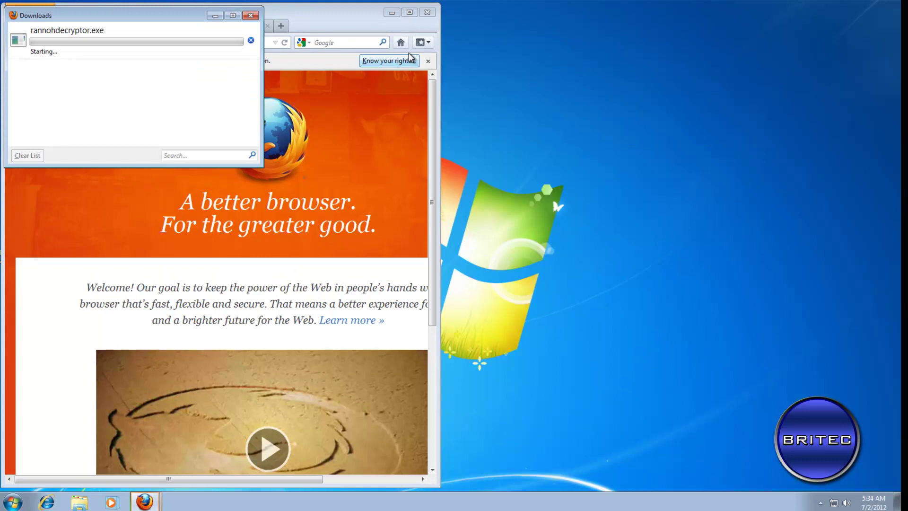
click(427, 13)
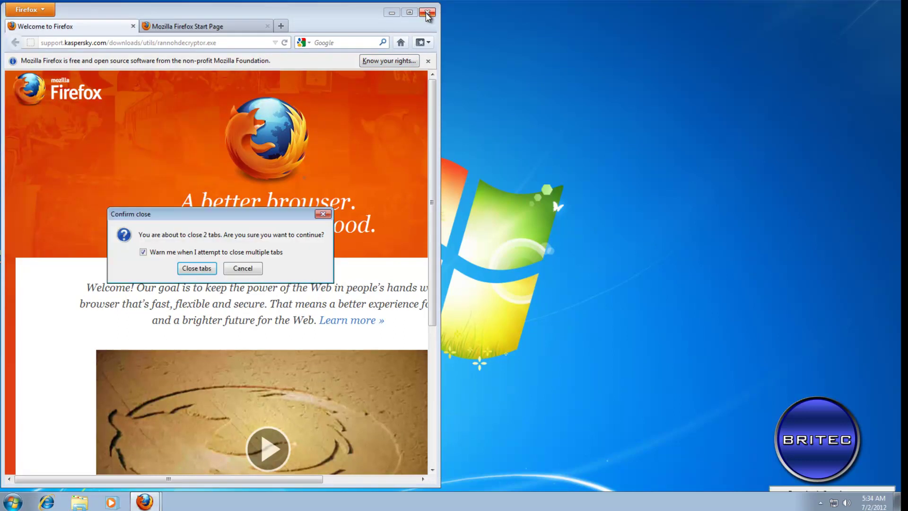
click(191, 271)
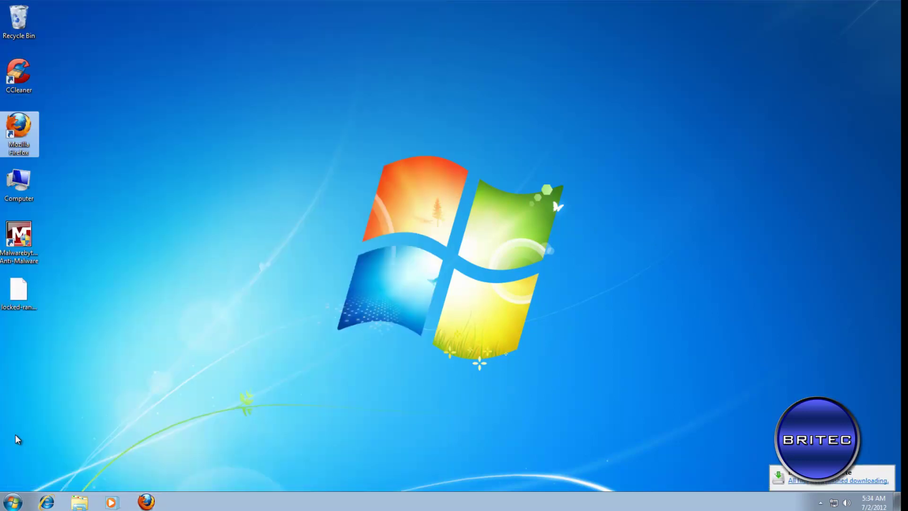
- Cut rannohdecryptor.exe from the Downloads folder and paste it onto the desktop
click(12, 502)
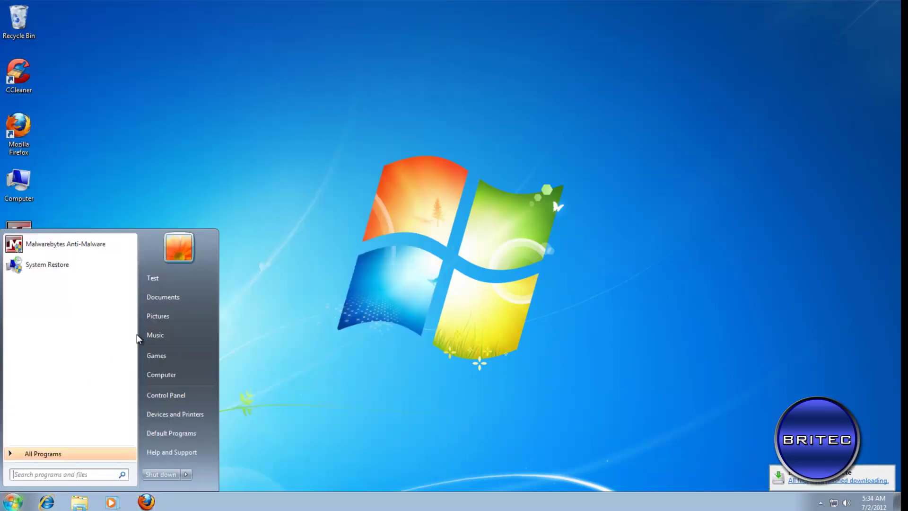
click(164, 375)
click(51, 83)
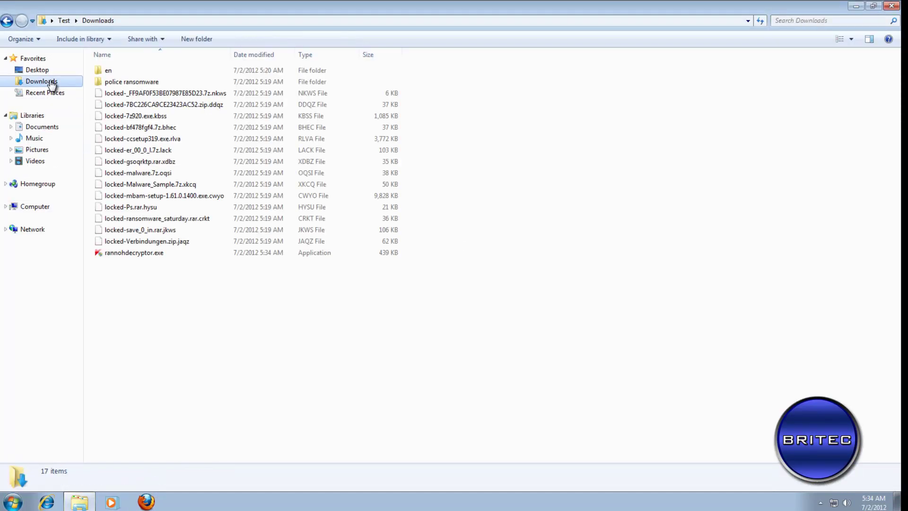
right_click(144, 256)
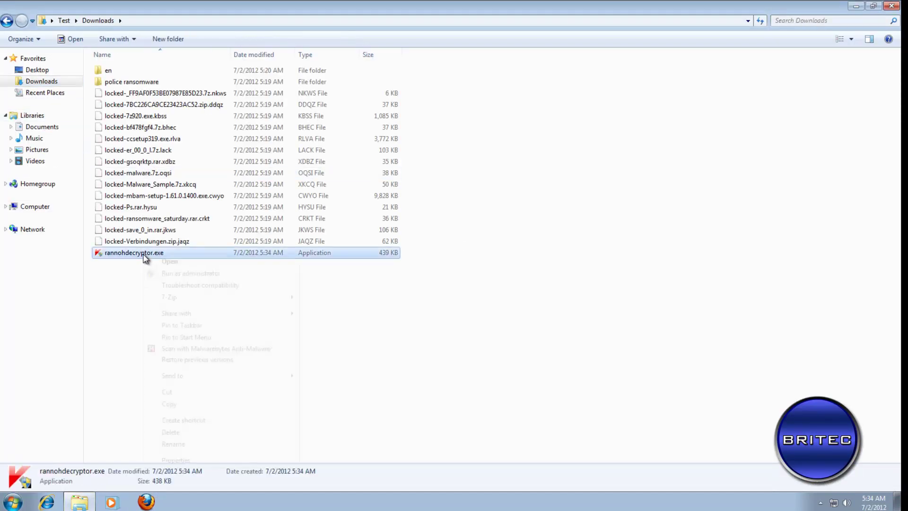
click(182, 392)
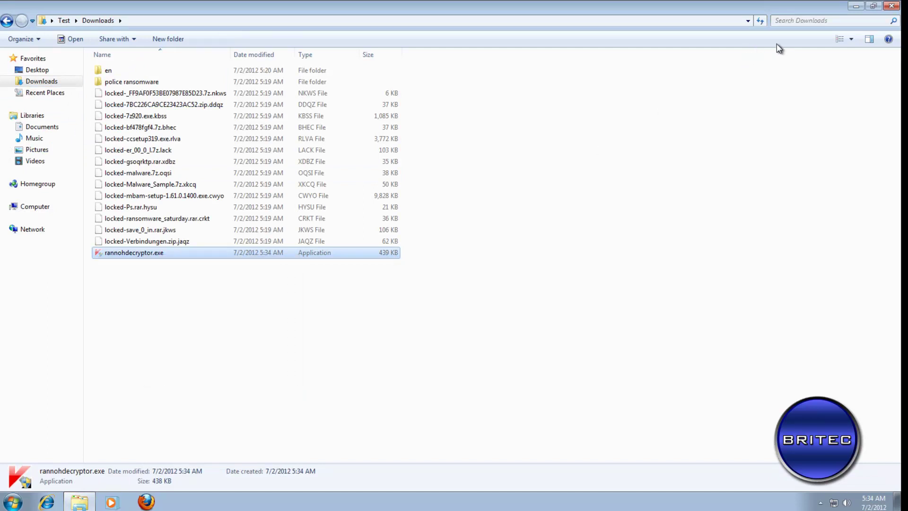
click(891, 6)
right_click(438, 121)
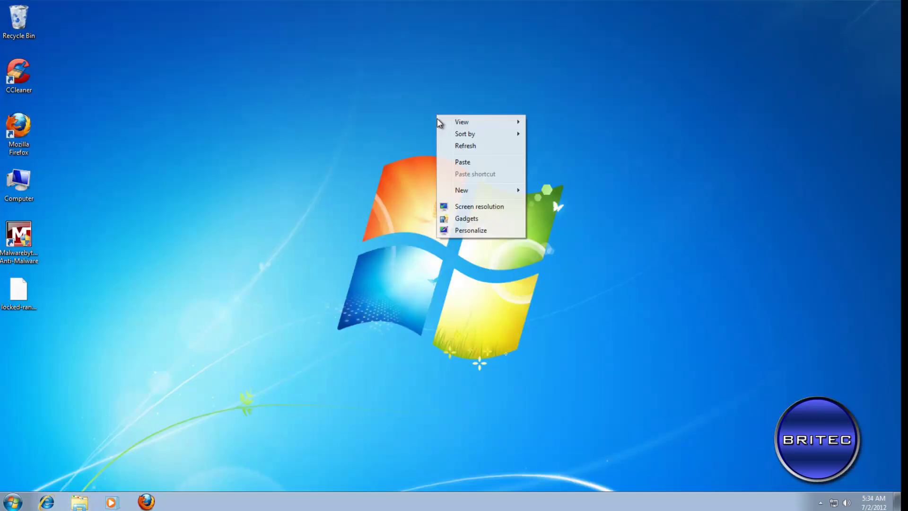
click(460, 163)
- Position the decryptor icon near the top centre of the desktop, then open and close Computer
drag(425, 72, 431, 76)
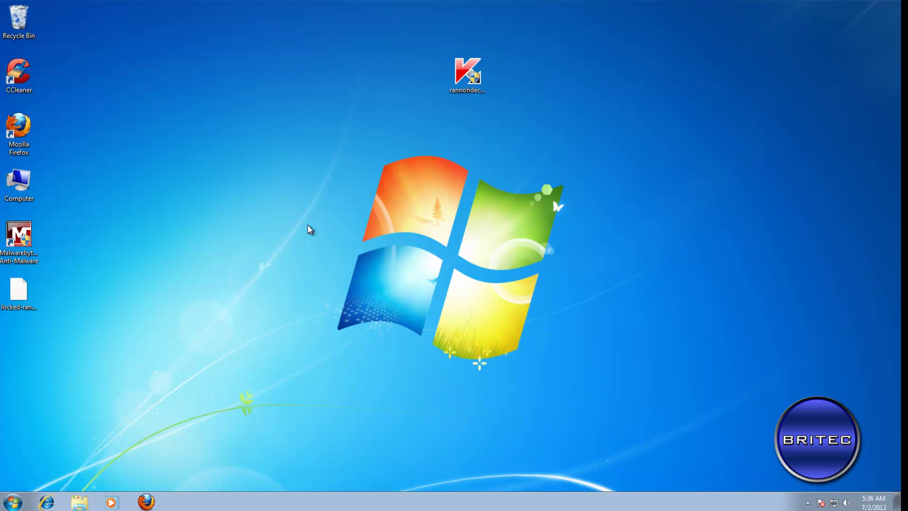
drag(468, 76, 427, 81)
double_click(19, 184)
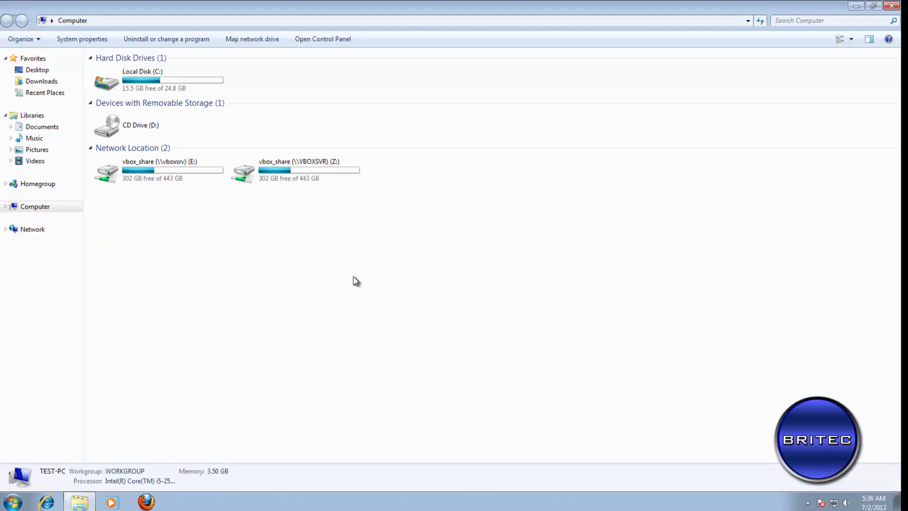
click(891, 7)
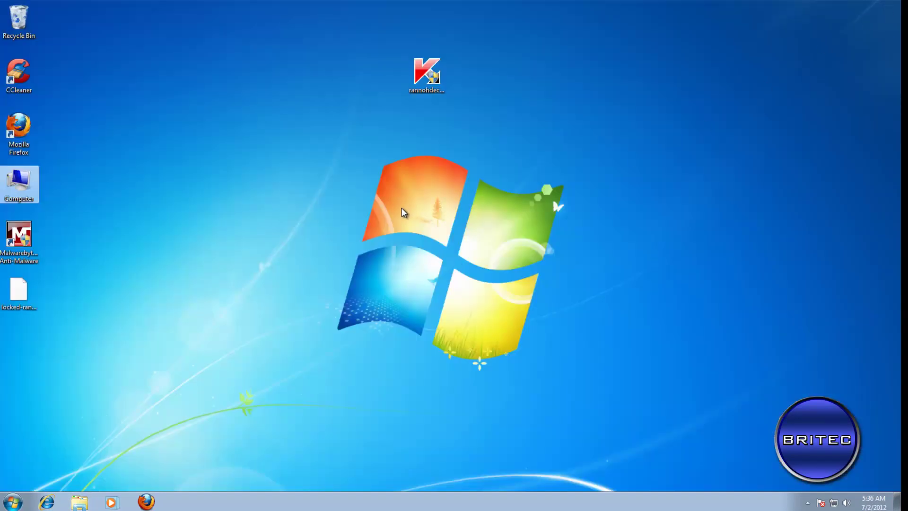
- Launch rannohdecryptor.exe as administrator and accept scanning all drives, deleting crypted files after decryption
double_click(423, 76)
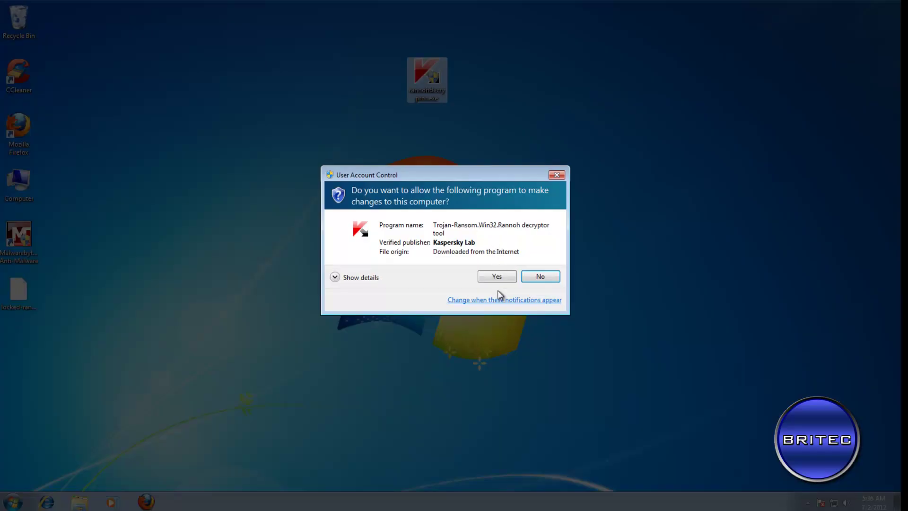
click(498, 278)
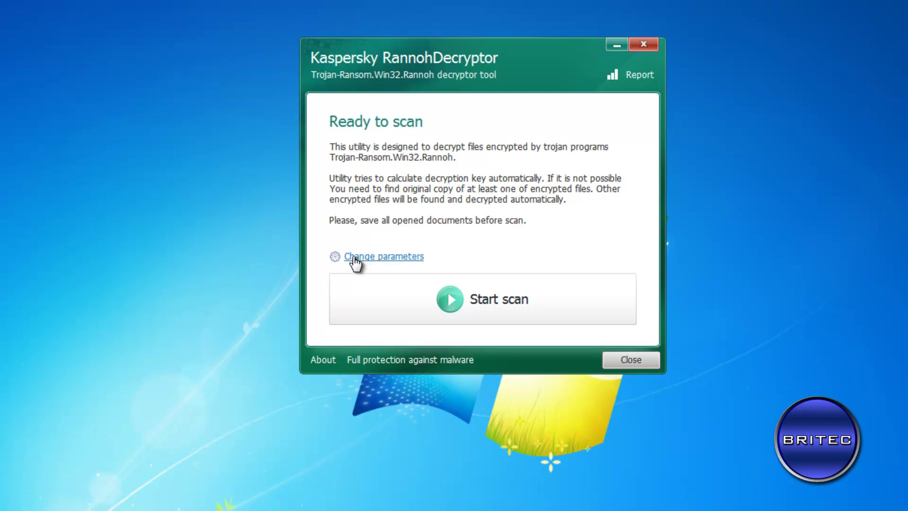
click(355, 257)
drag(430, 1, 448, 42)
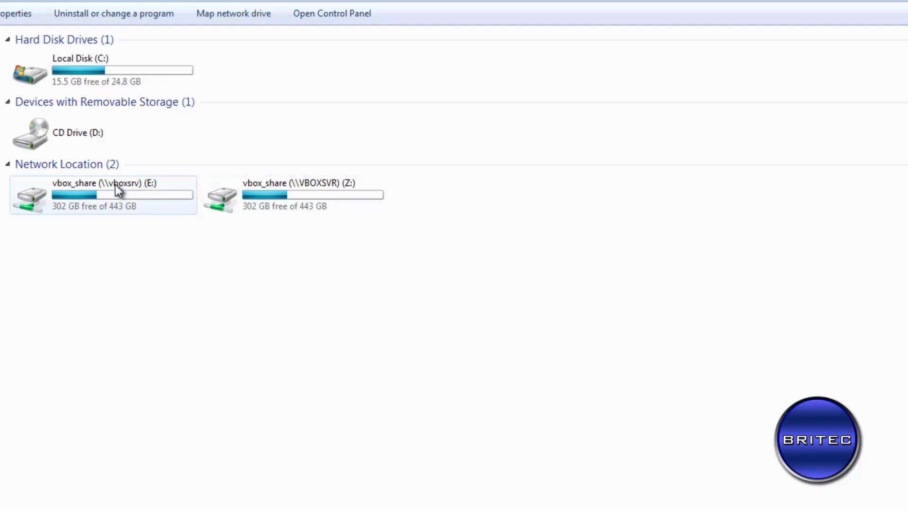
double_click(101, 192)
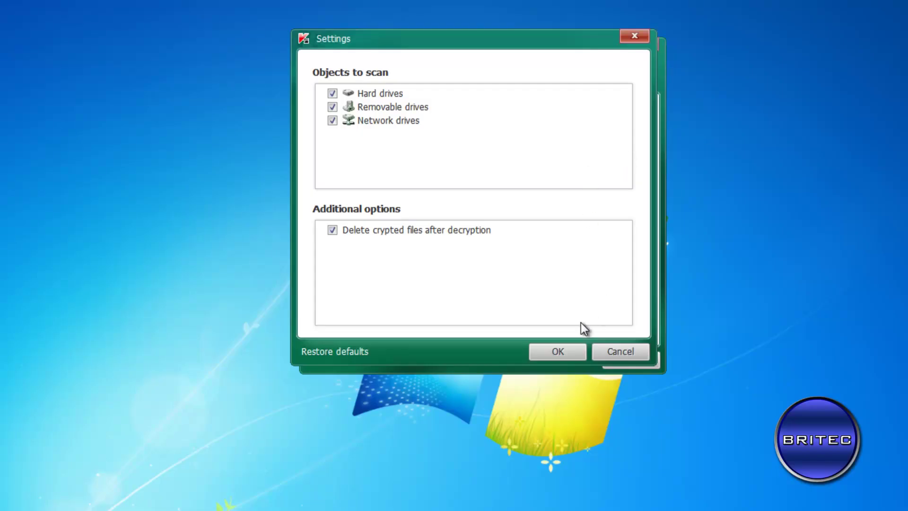
drag(486, 41, 489, 190)
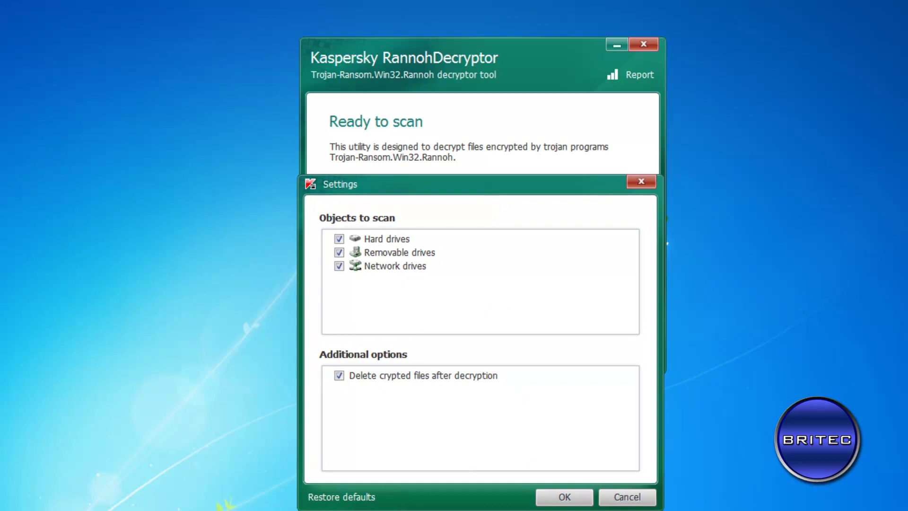
click(563, 498)
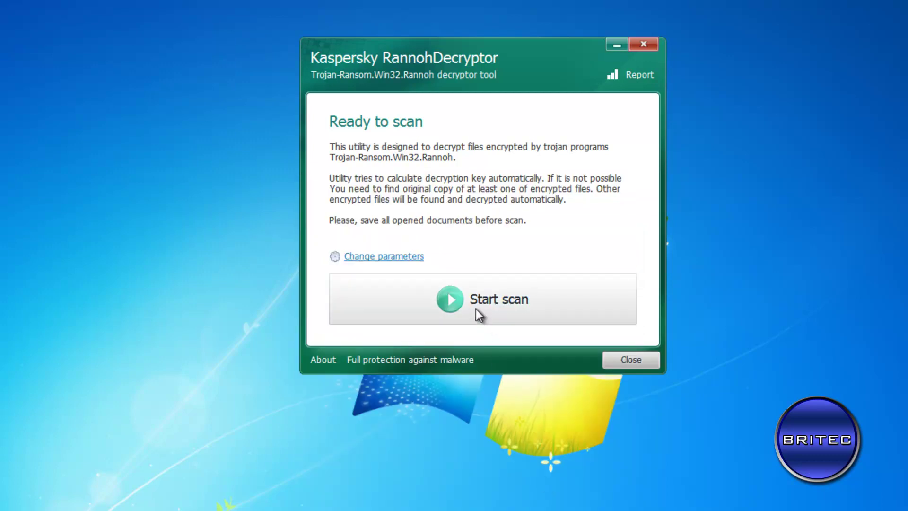
- Scan the drives (153 encrypted files found, 152 decrypted) and review the detailed results list
click(478, 314)
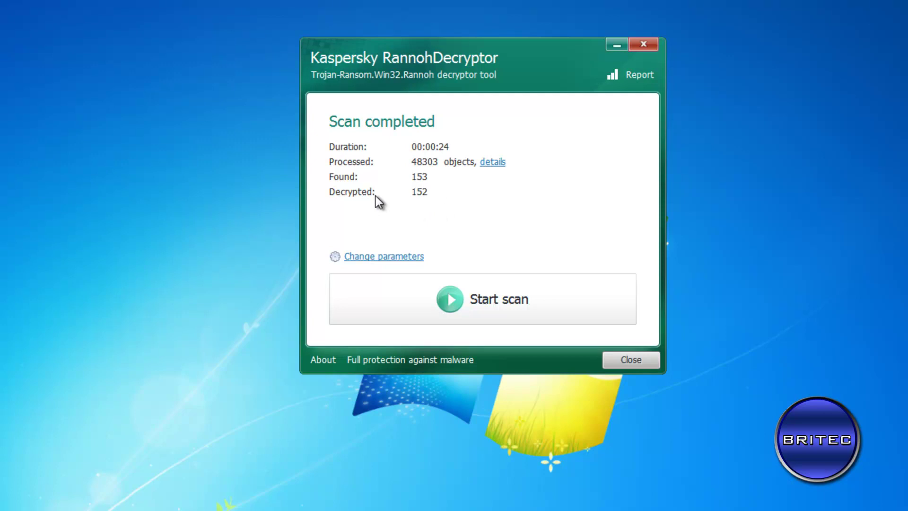
click(496, 162)
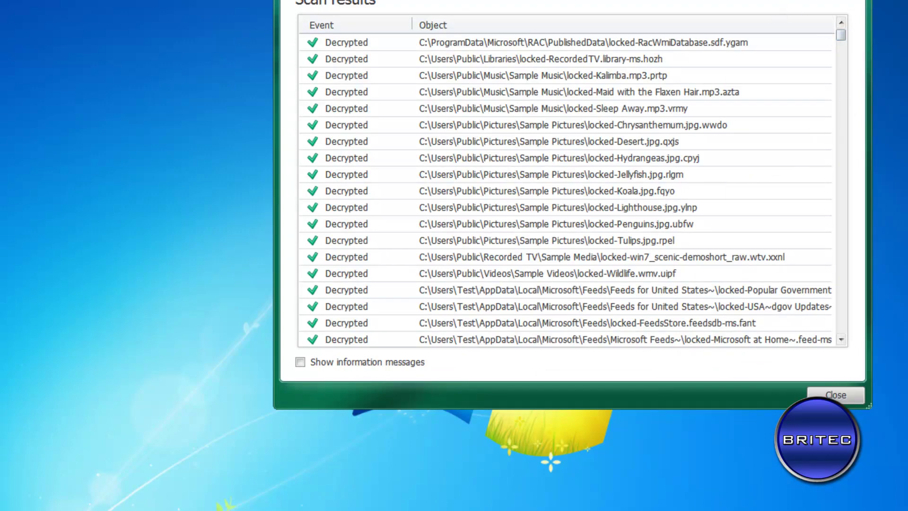
drag(709, 0, 706, 17)
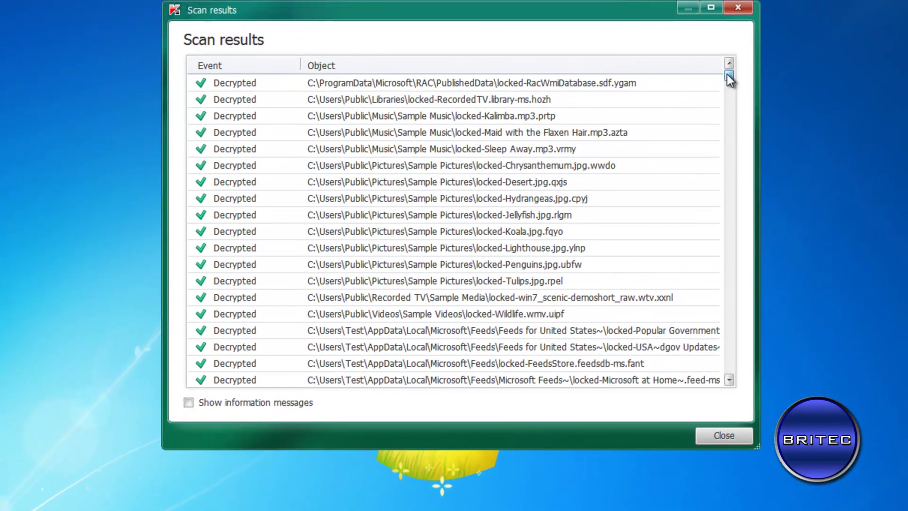
drag(762, 68, 706, 311)
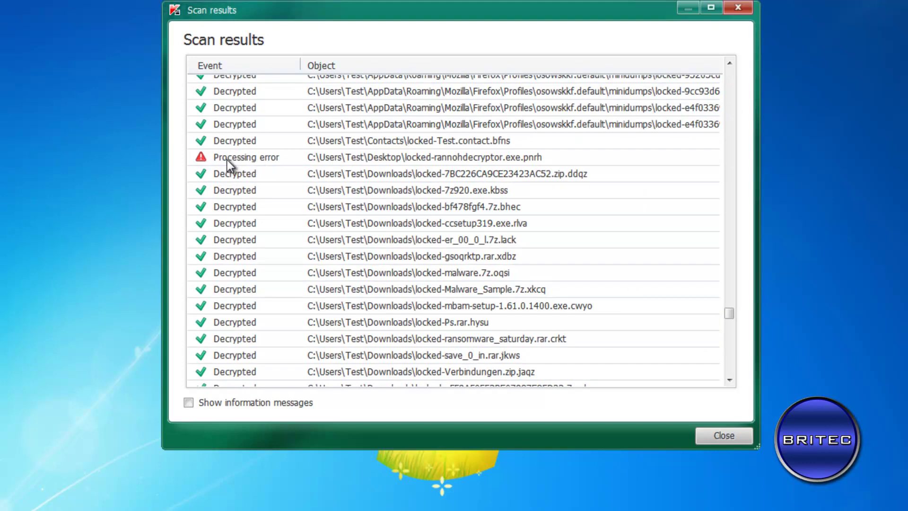
drag(731, 320, 722, 384)
click(722, 438)
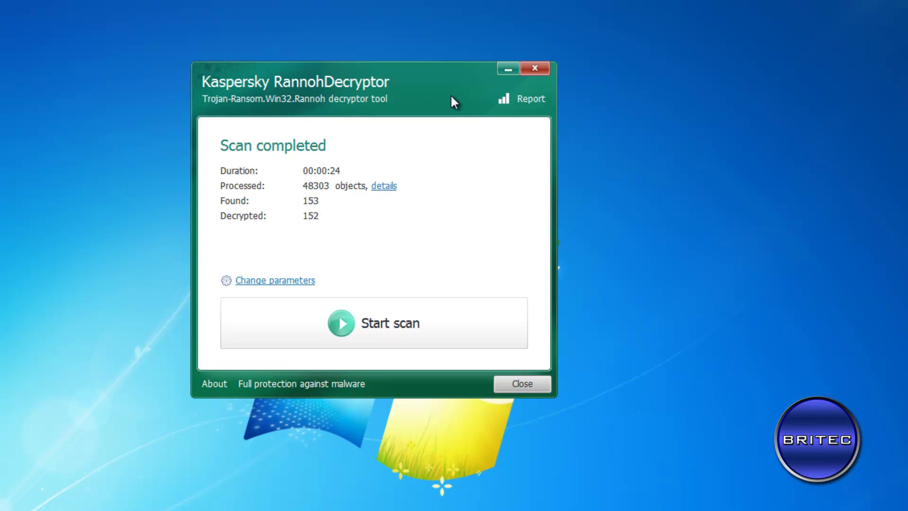
- Close the decryptor and check the restored files in Downloads and Pictures > Sample Pictures
click(523, 386)
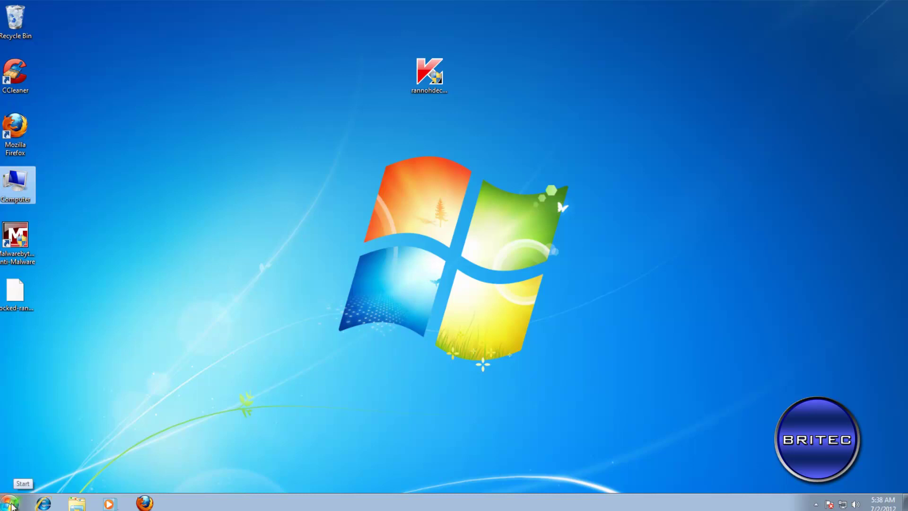
click(10, 502)
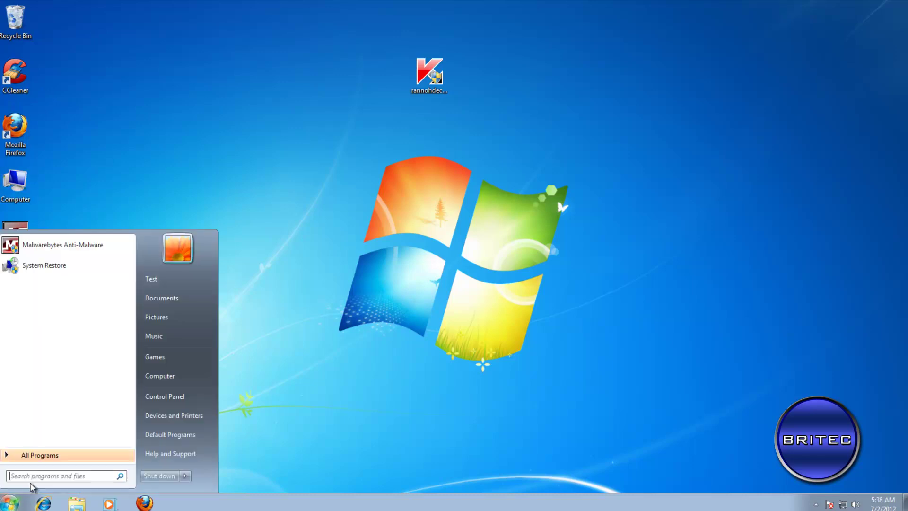
click(176, 377)
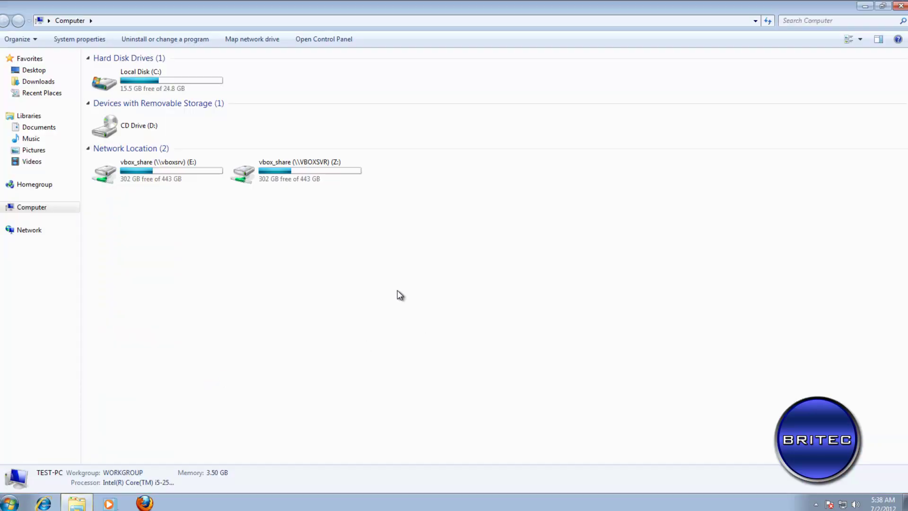
click(38, 82)
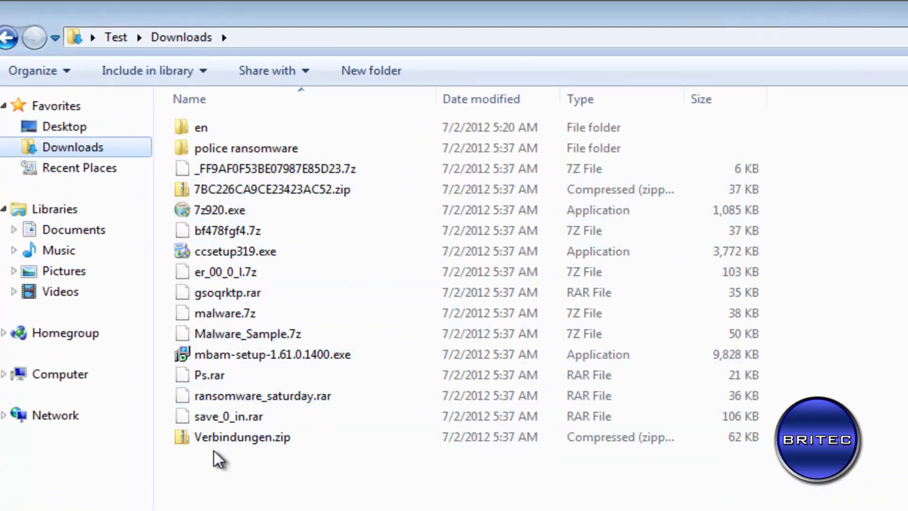
click(76, 272)
double_click(209, 206)
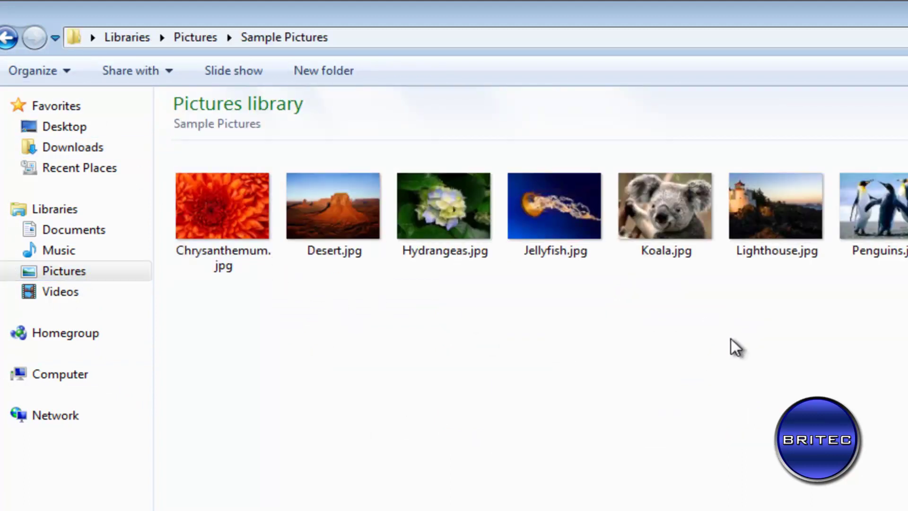
click(8, 37)
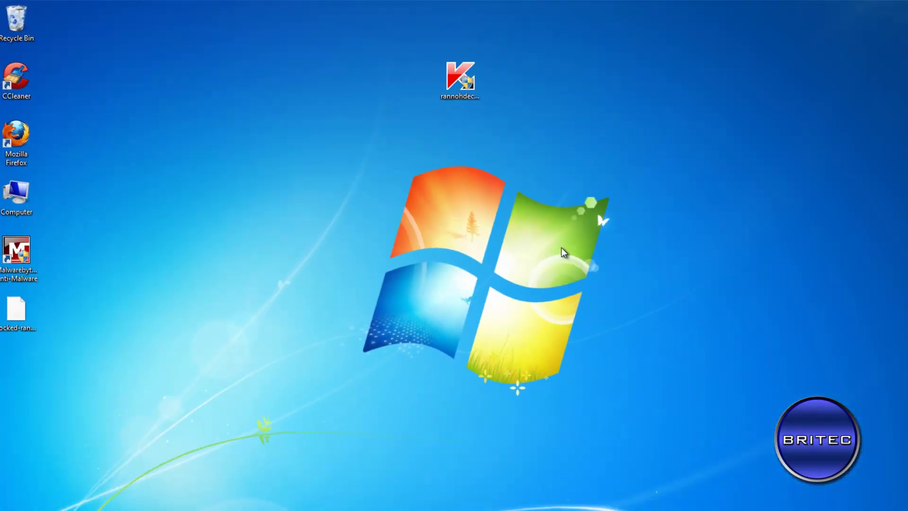